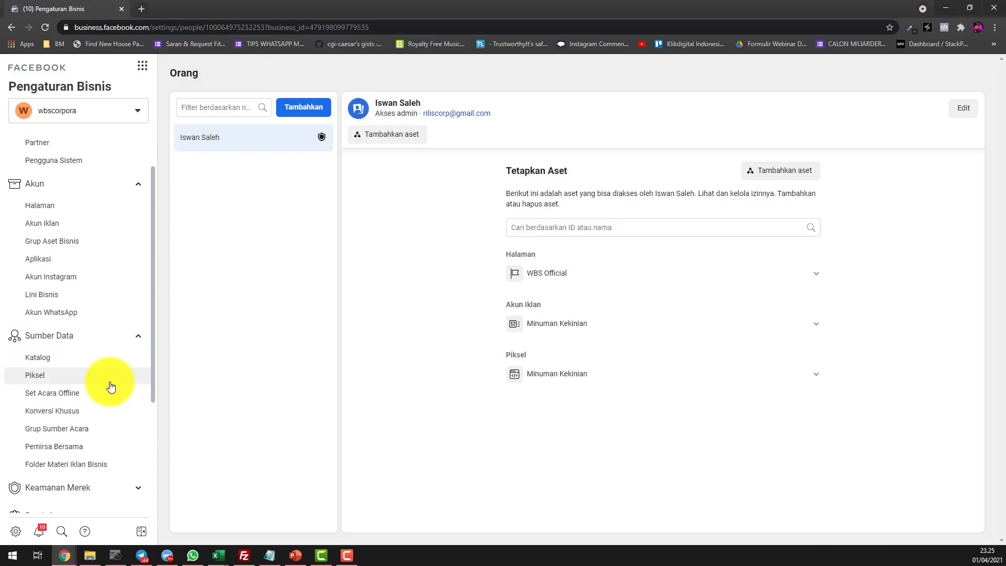
- Collapse the Sumber Data section and open the Pemirsa page from the business tools
left_click(114, 338)
scroll(108, 336, "down", 2)
scroll(114, 333, "up", 2)
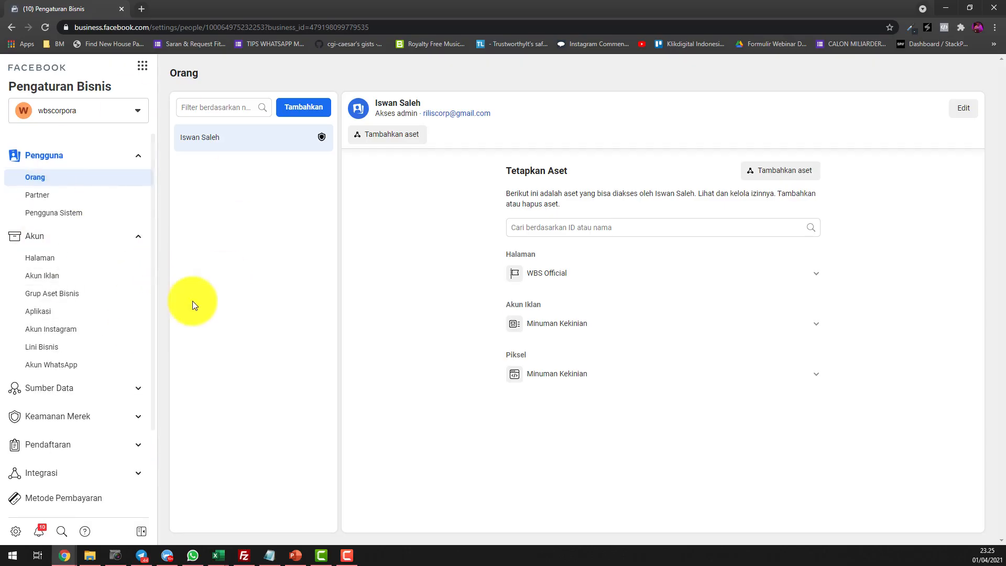
left_click(143, 67)
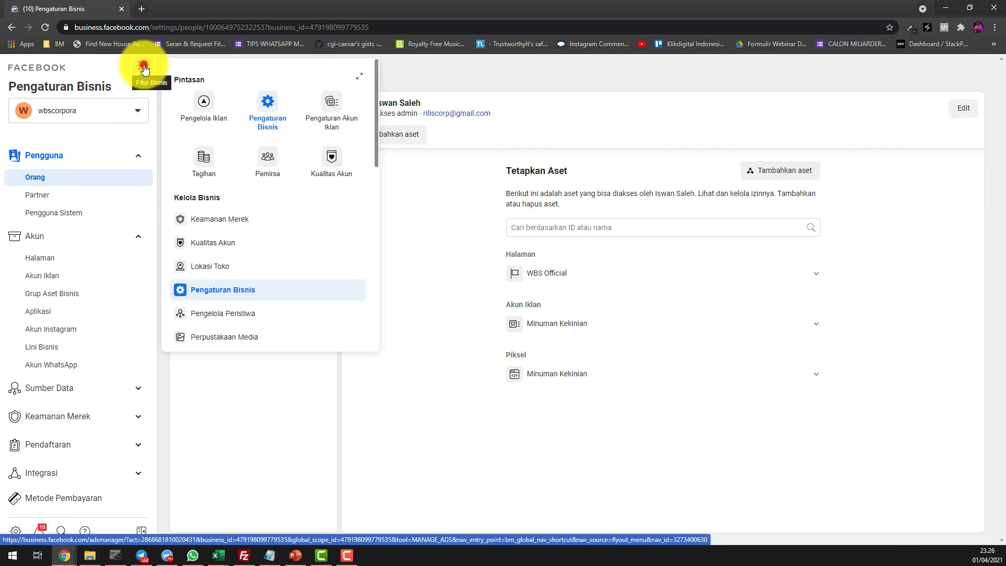
left_click(143, 67)
left_click(143, 67)
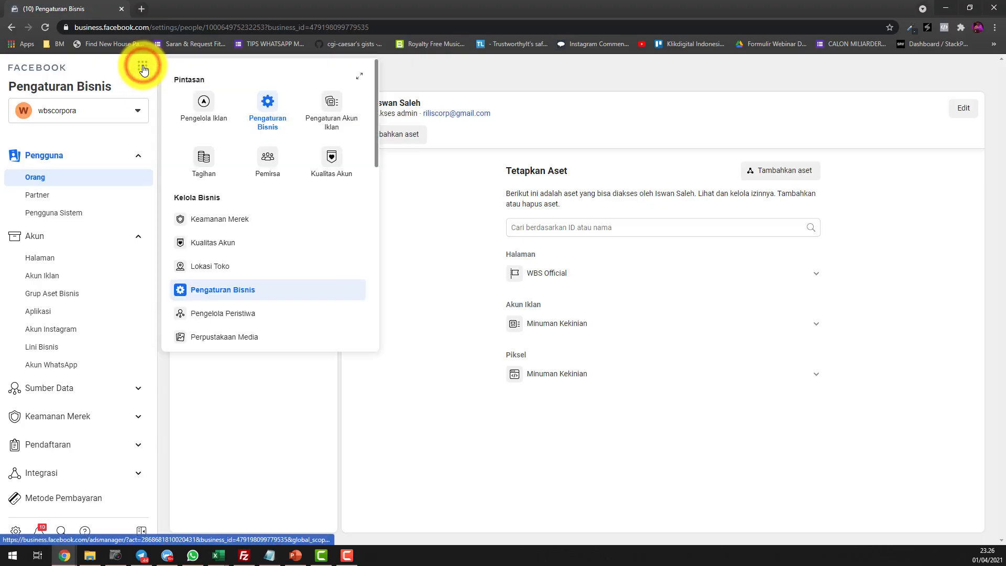
left_click(267, 162)
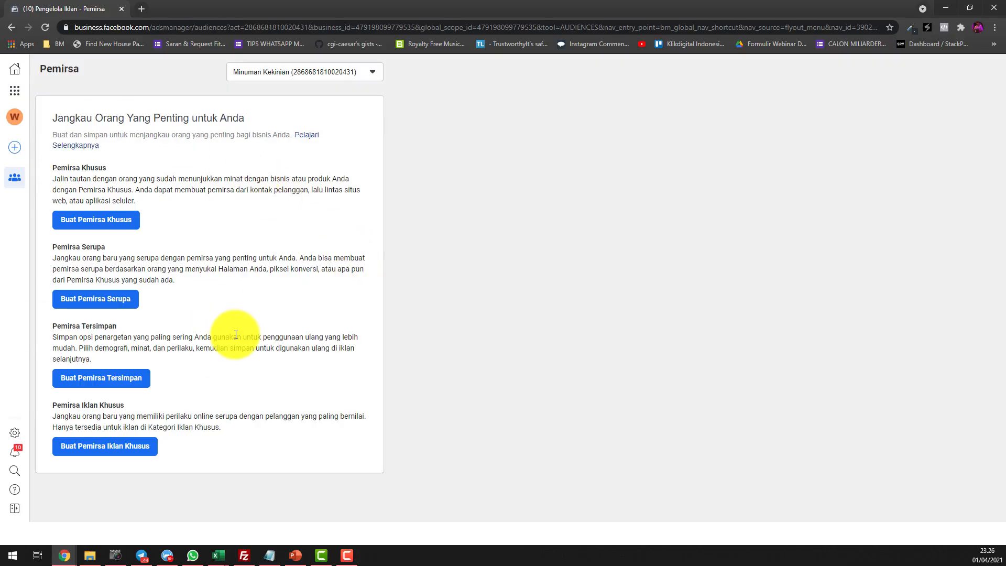
- Read the Pemirsa Khusus heading and description on the Pemirsa page
left_click(53, 167)
left_click_drag(77, 167, 342, 196)
left_click(179, 192)
left_click(278, 210)
left_click_drag(54, 167, 109, 169)
left_click(195, 195)
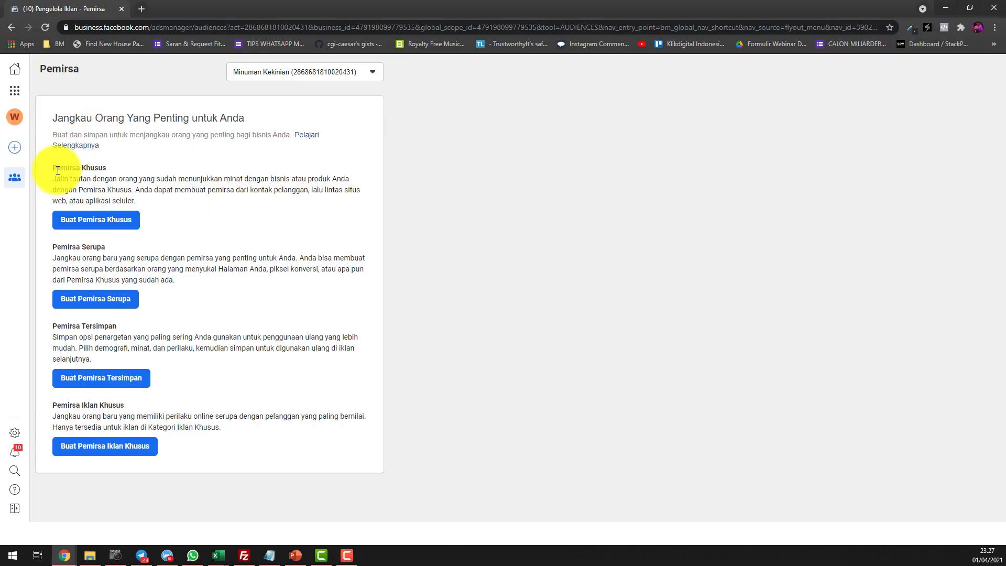
mouse_move(54, 169)
left_mouse_down()
mouse_move(168, 202)
mouse_move(53, 178)
left_mouse_up()
left_click(149, 206)
left_click(82, 178)
left_click_drag(151, 202, 58, 179)
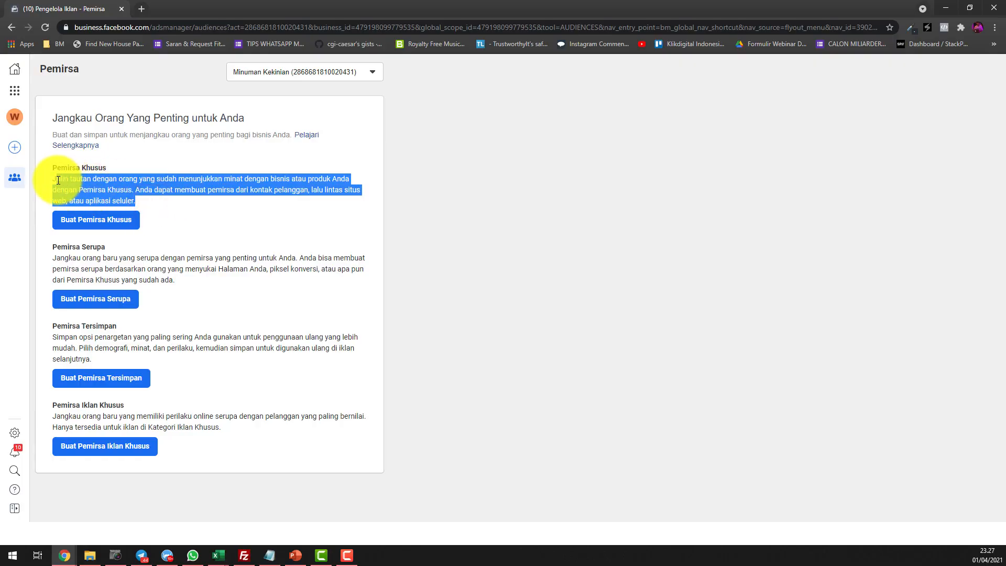
left_click(149, 187)
left_click_drag(53, 167, 168, 206)
left_click(211, 215)
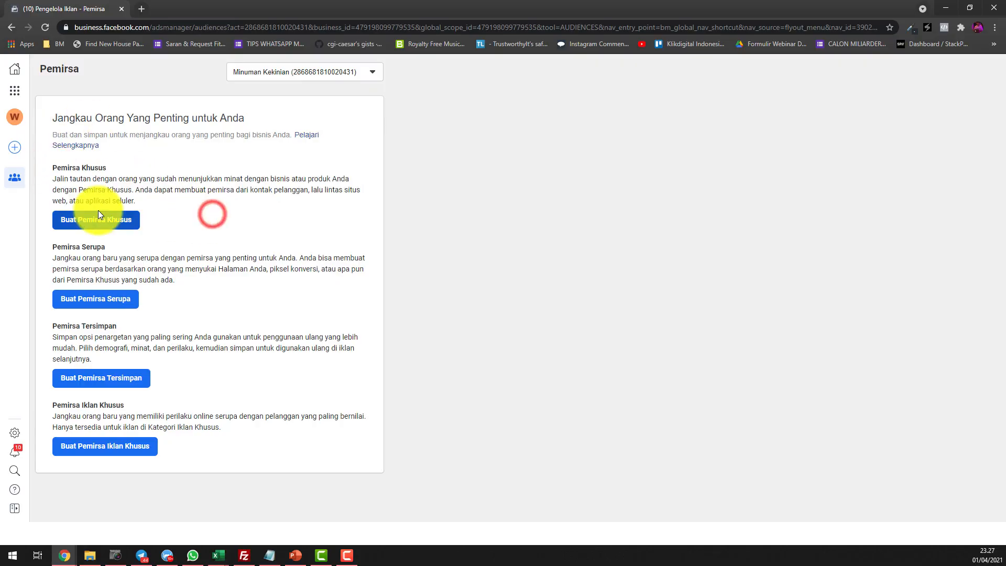
- Read the Pemirsa Serupa heading and description
left_click_drag(52, 246, 115, 252)
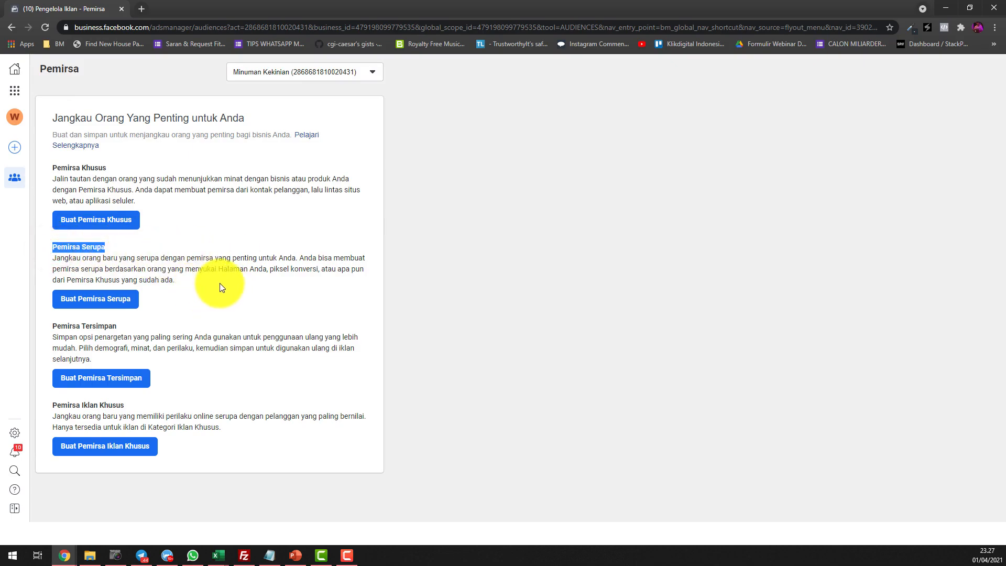
left_click(120, 254)
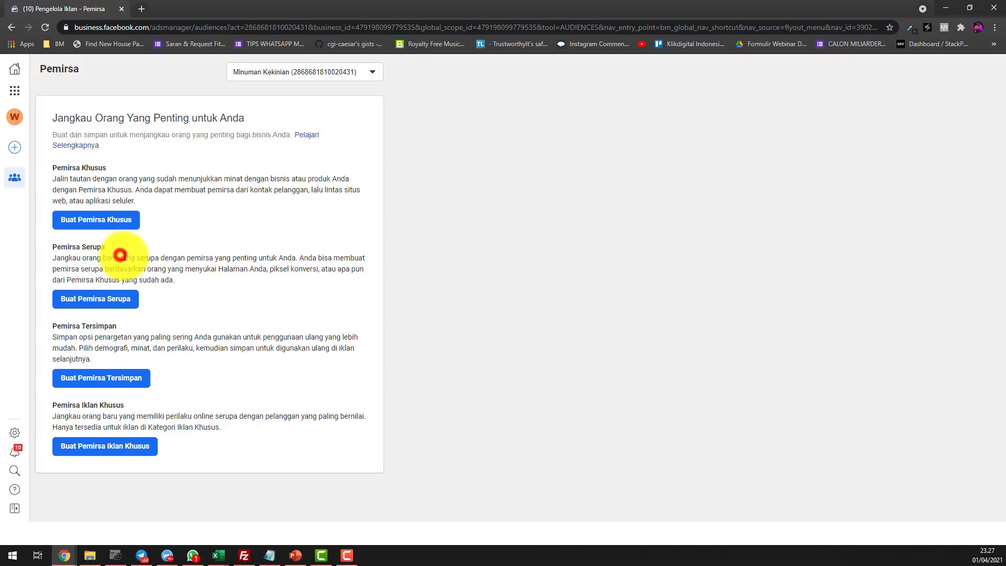
left_click_drag(209, 280, 52, 258)
left_click(231, 283)
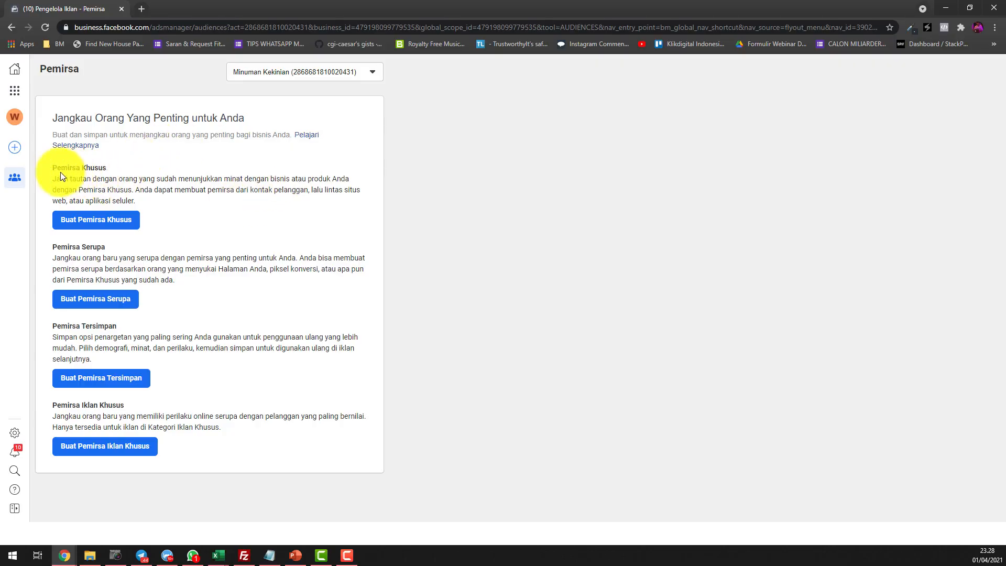
- Compare the descriptions of Pemirsa Khusus and Pemirsa Serupa, and read the Pemirsa Tersimpan description
mouse_move(53, 168)
left_mouse_down()
mouse_move(99, 173)
mouse_move(150, 203)
mouse_move(179, 199)
mouse_move(56, 182)
left_mouse_up()
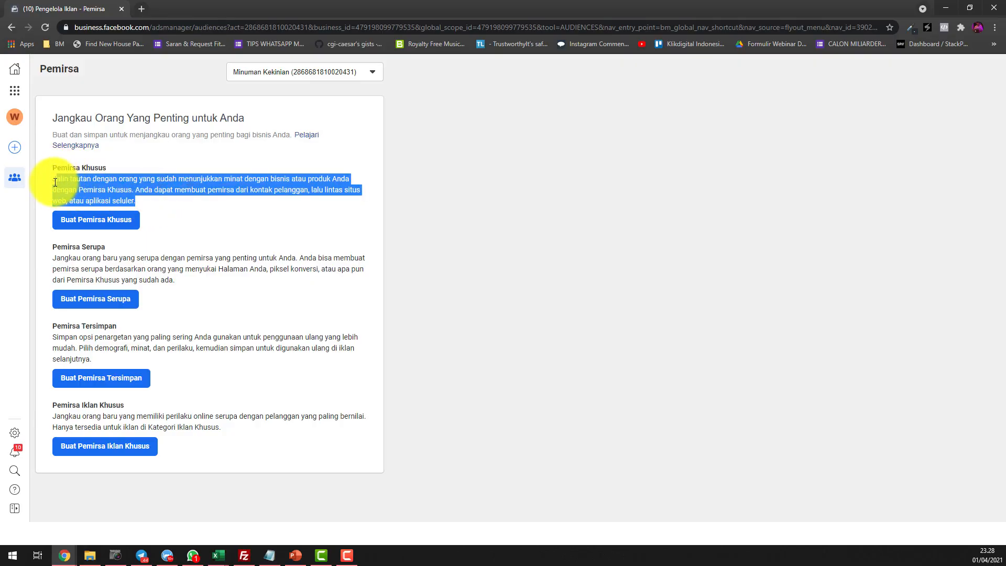
left_click(140, 190)
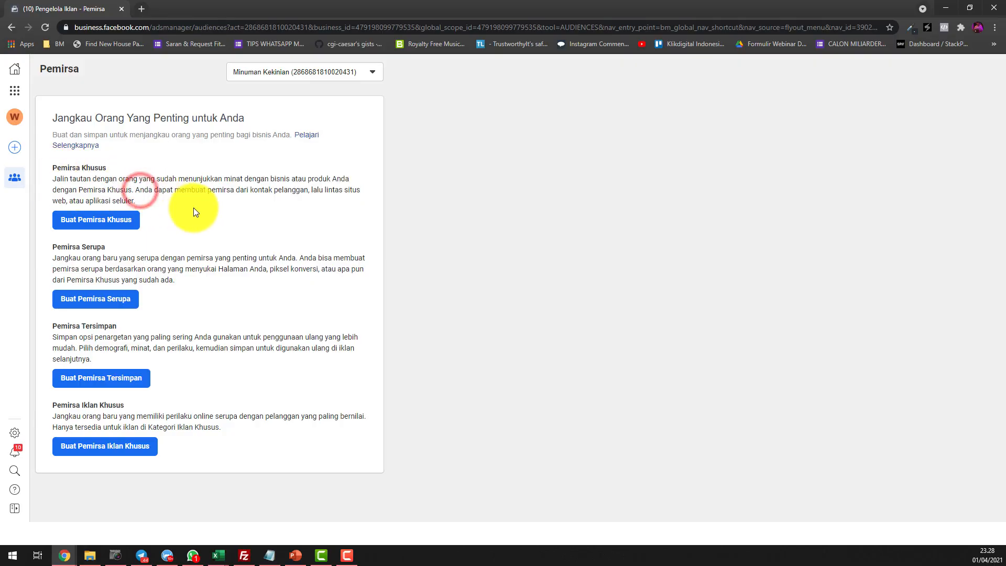
mouse_move(55, 246)
left_mouse_down()
mouse_move(202, 280)
mouse_move(52, 259)
left_mouse_up()
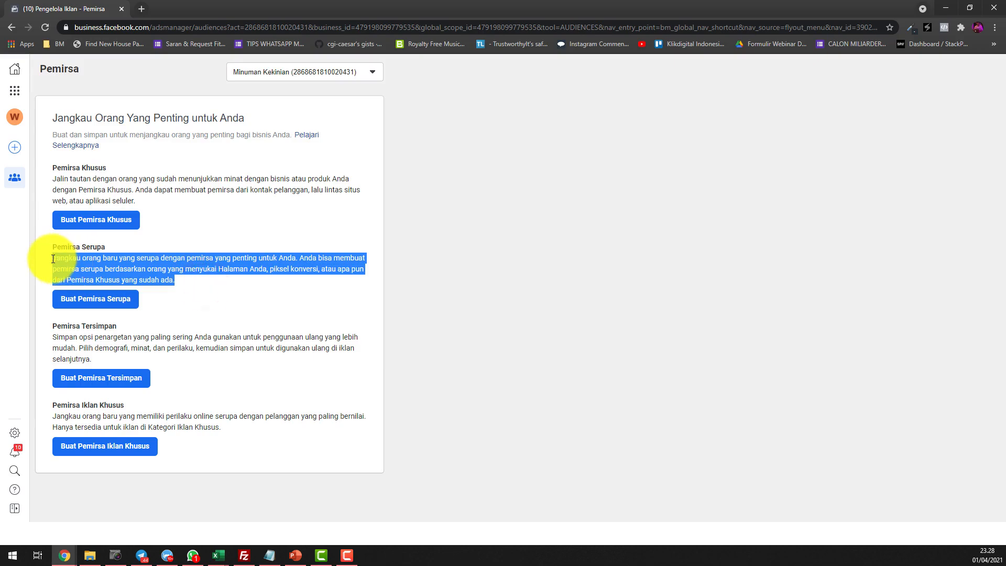
left_click(165, 265)
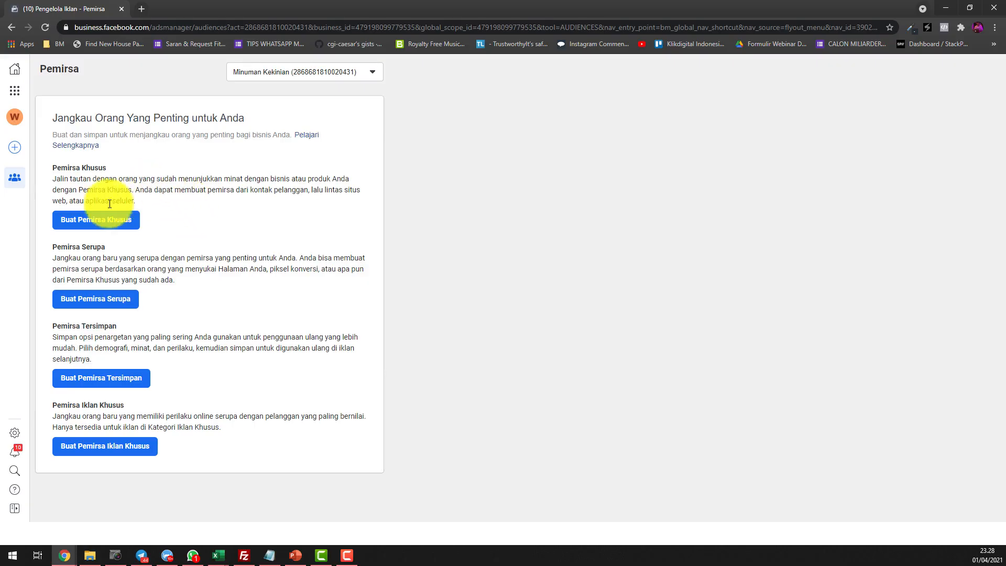
left_click_drag(195, 278, 54, 255)
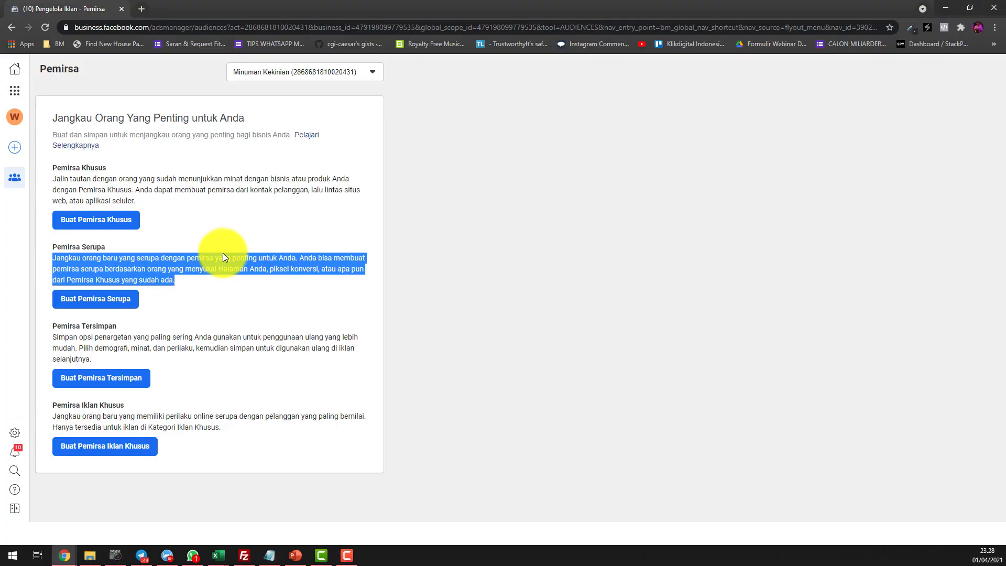
left_click(192, 278)
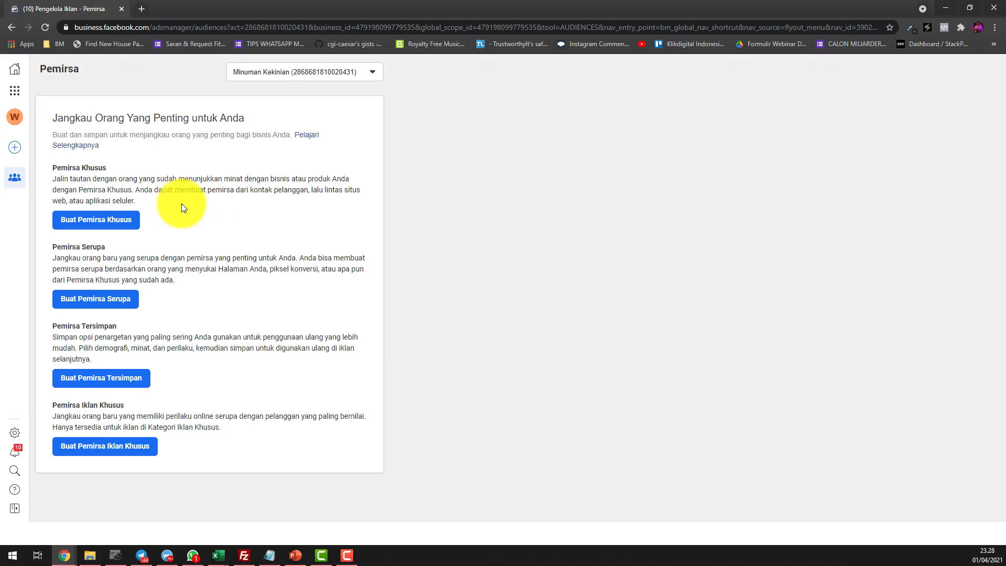
left_click_drag(232, 280, 54, 259)
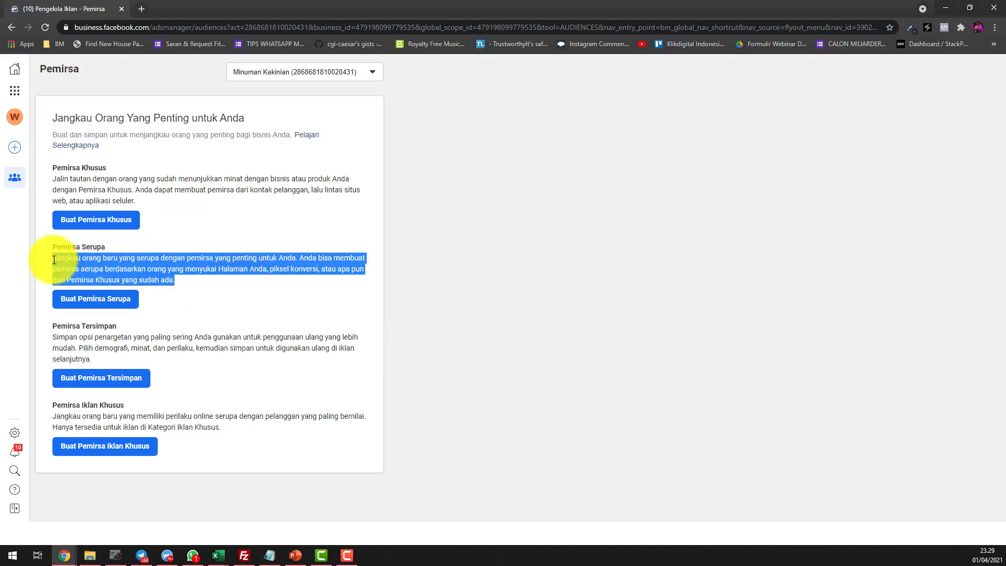
left_click_drag(185, 281, 52, 258)
left_click_drag(154, 202, 50, 175)
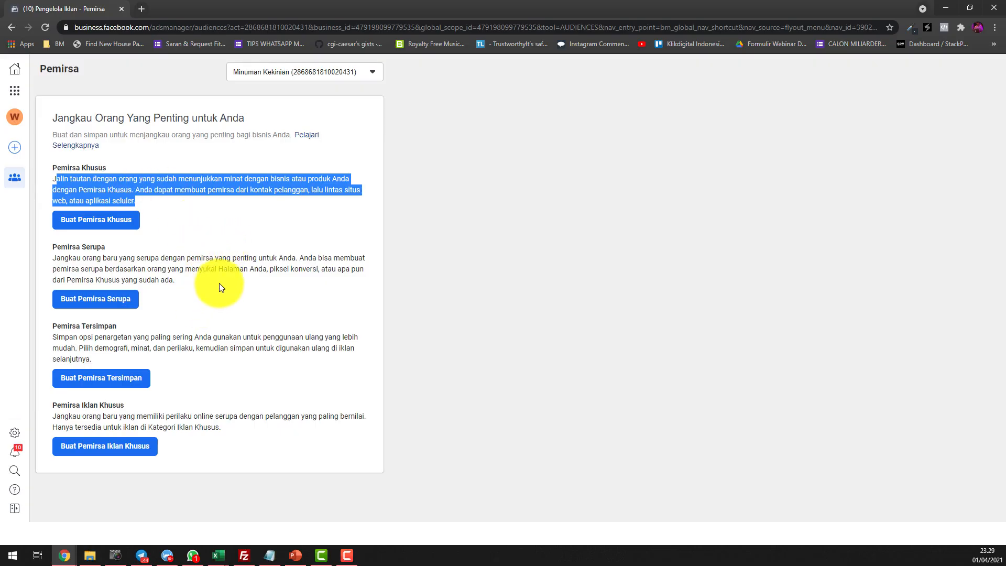
left_click_drag(212, 279, 130, 269)
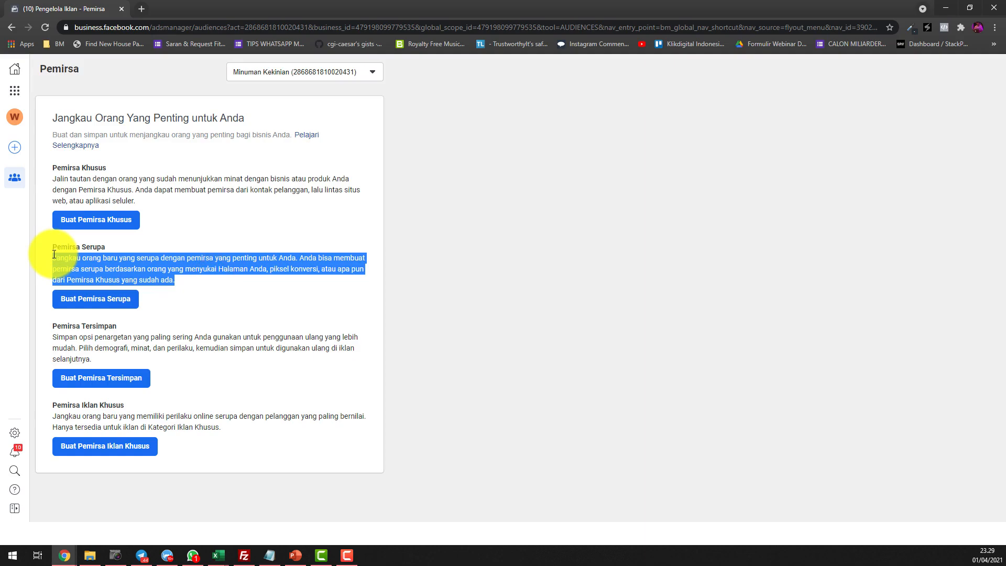
left_click(145, 257)
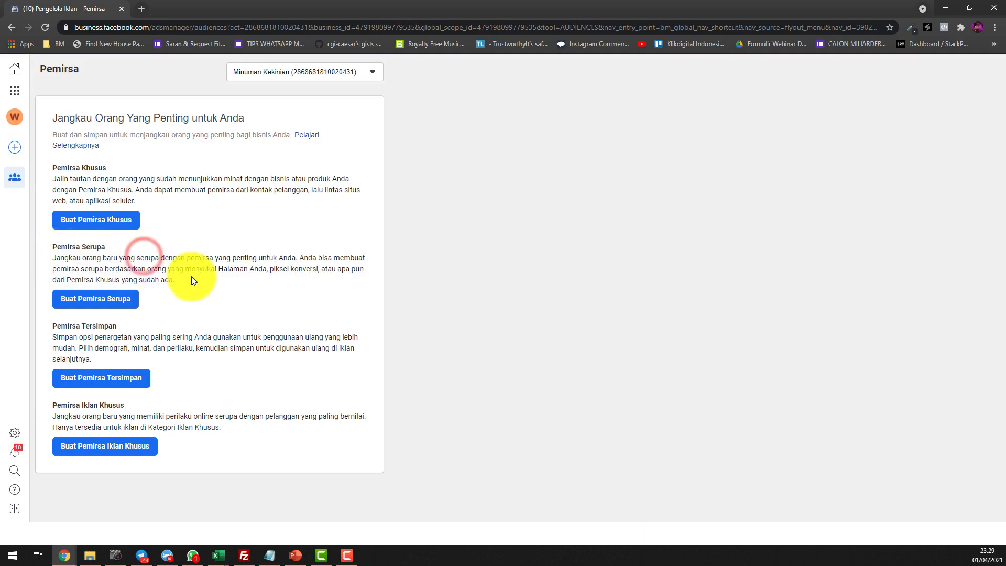
left_click_drag(200, 282, 54, 258)
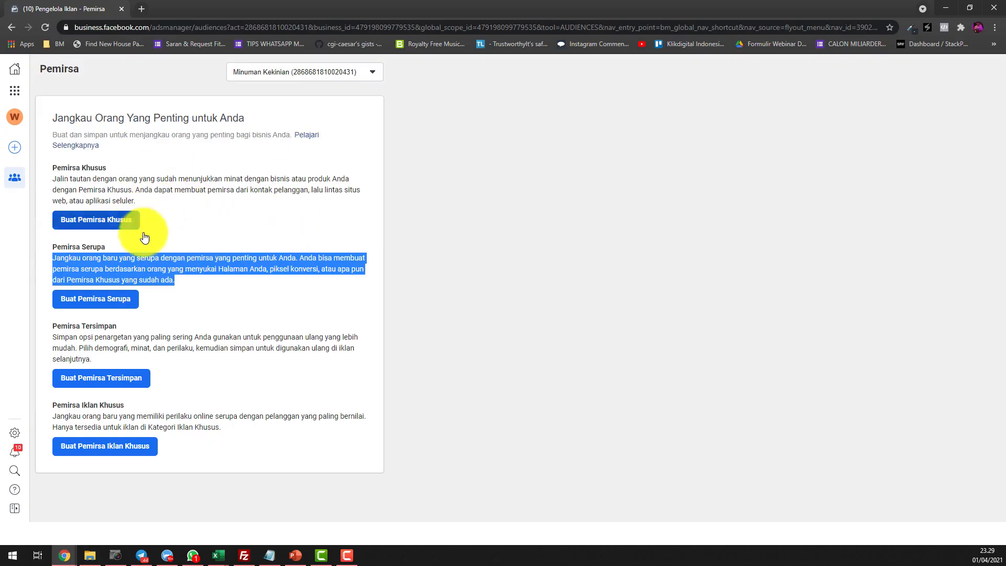
left_click(205, 256)
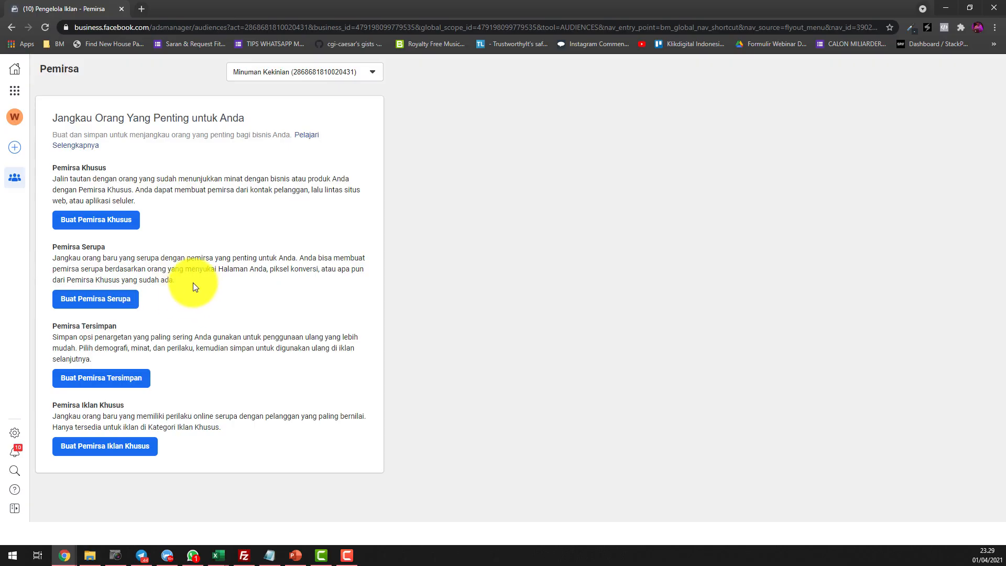
left_click_drag(191, 277, 54, 261)
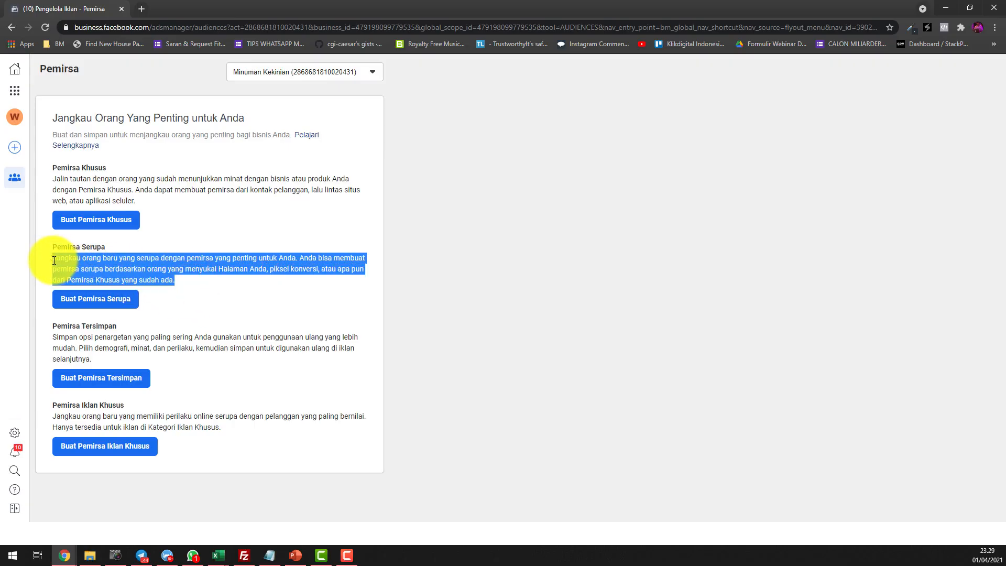
left_click(161, 265)
left_click_drag(196, 278, 56, 261)
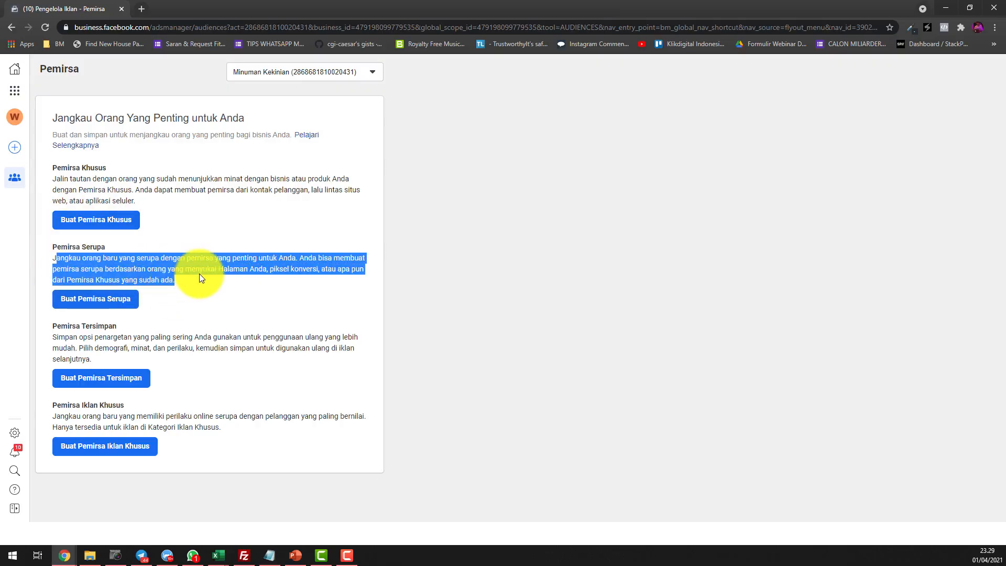
left_click_drag(163, 197, 56, 180)
left_click_drag(178, 280, 49, 254)
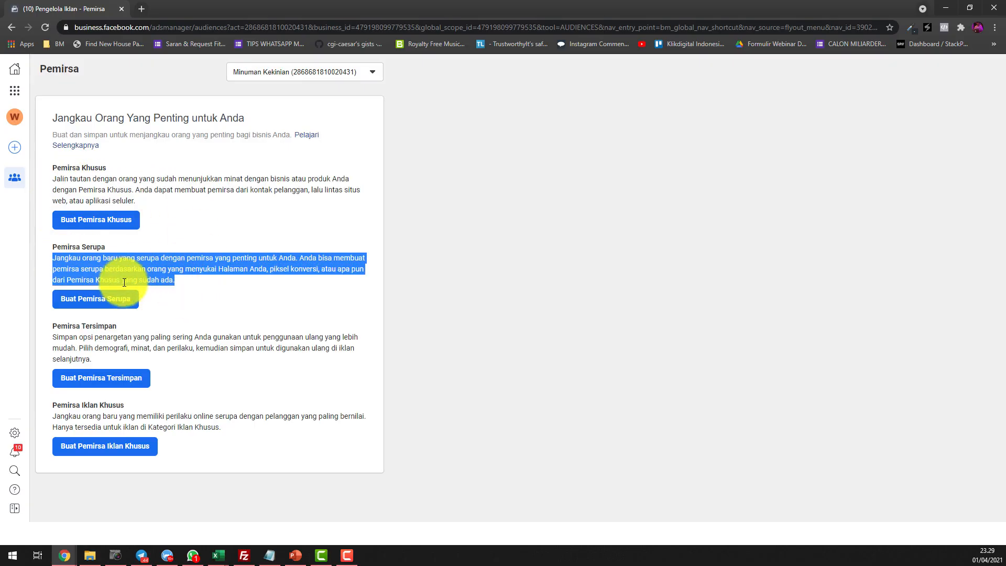
left_click(184, 279)
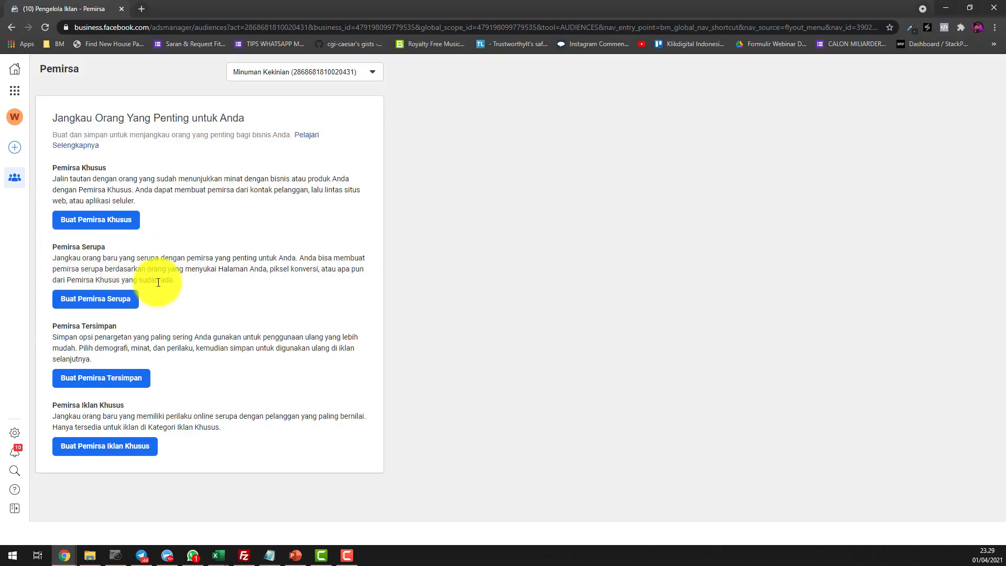
left_click_drag(50, 325, 232, 362)
left_click(106, 348)
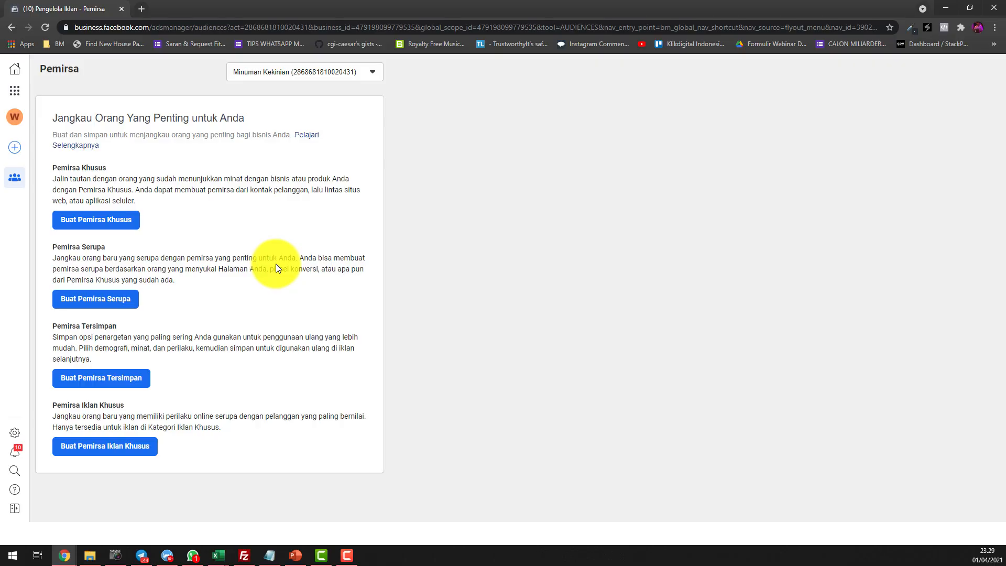
- Open Pengelola Iklan in a new browser tab and switch to it
left_click(13, 90)
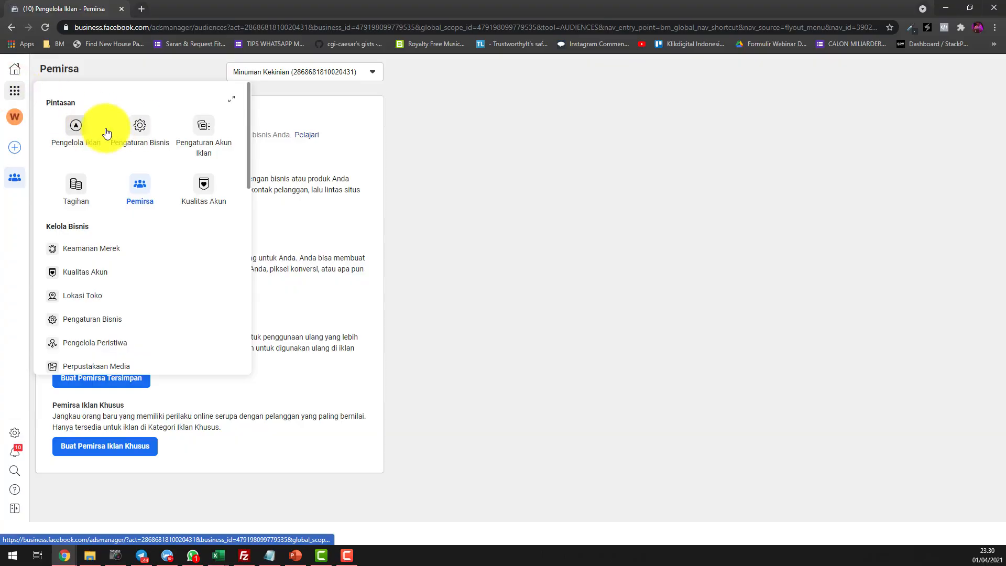
right_click(78, 126)
left_click(103, 132)
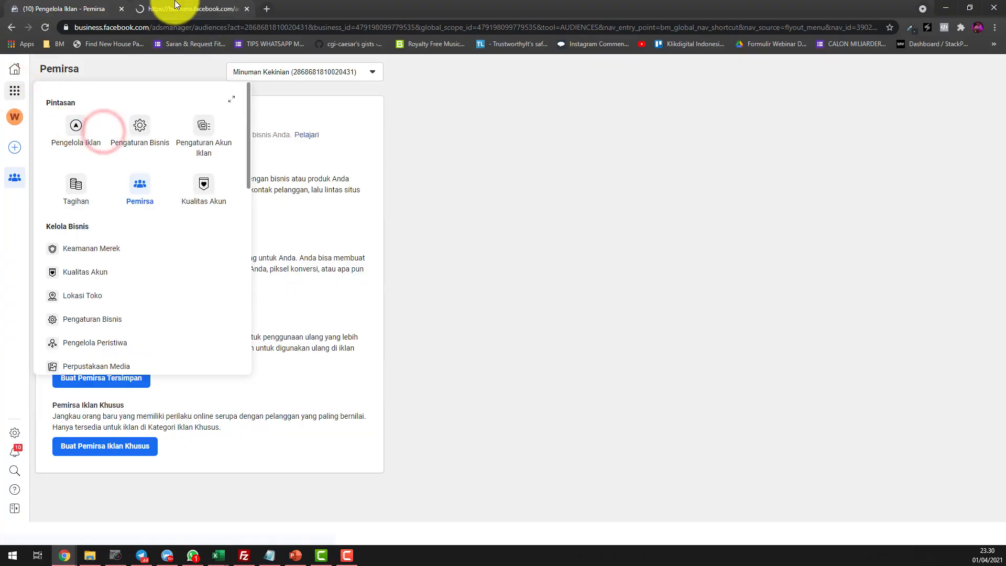
left_click(173, 7)
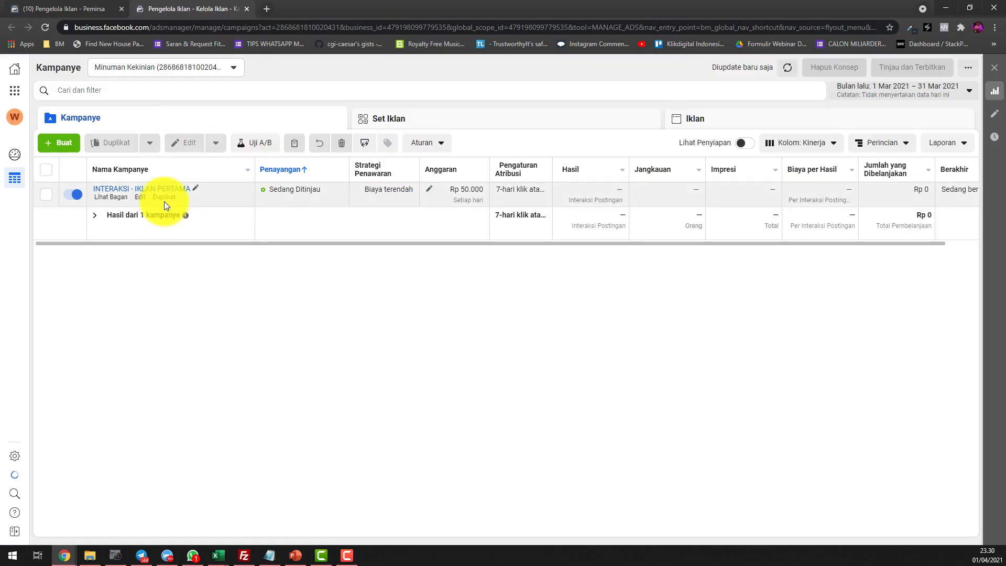
- Open the JAKARTA ad set of the INTERAKSI - IKLAN PERTAMA campaign for editing at its audience settings
left_click(140, 188)
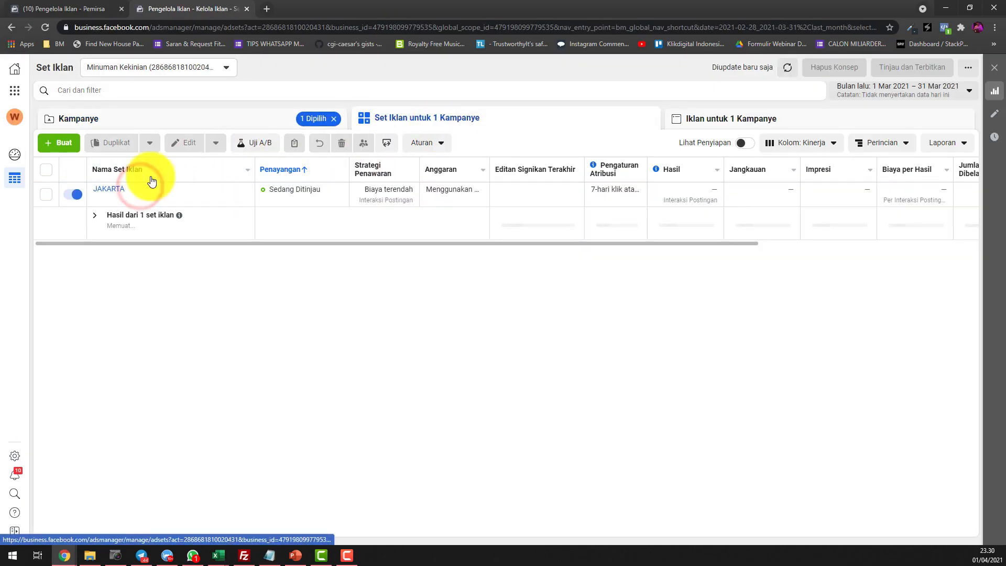
left_click(141, 197)
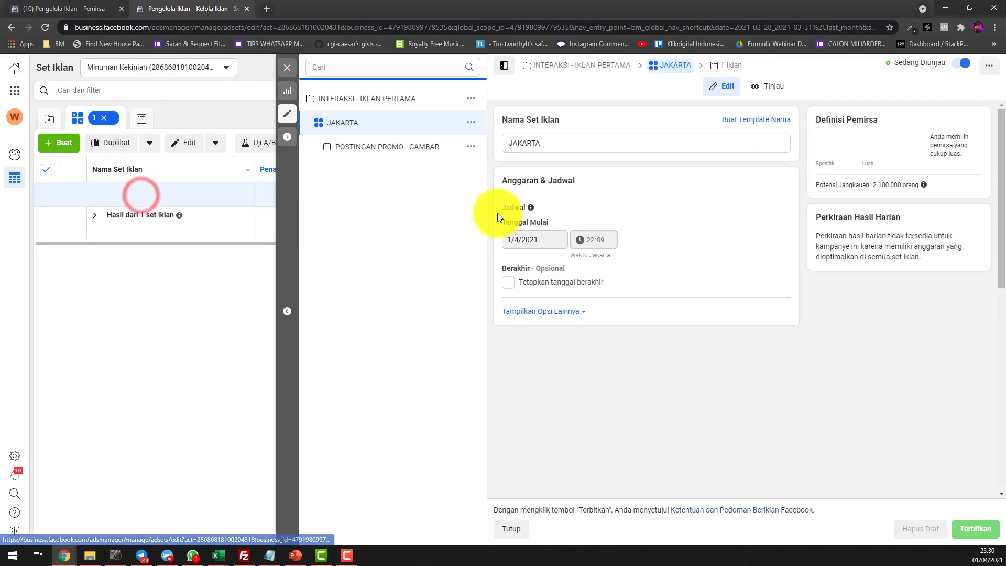
scroll(681, 288, "down", 5)
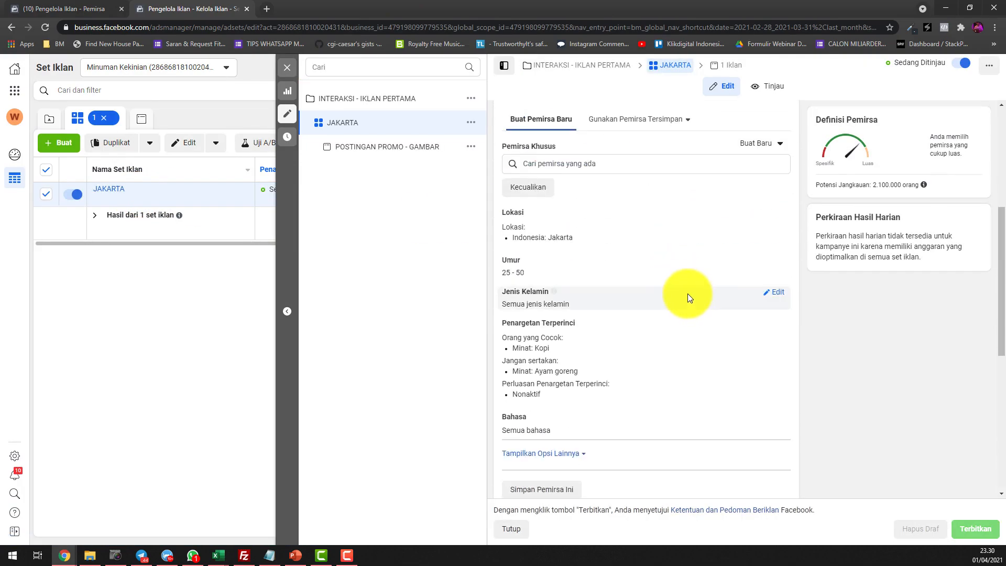
- Compare the Pemirsa Tersimpan description on the Pemirsa page with the JAKARTA ad set's audience settings
left_click(79, 7)
left_click(475, 329)
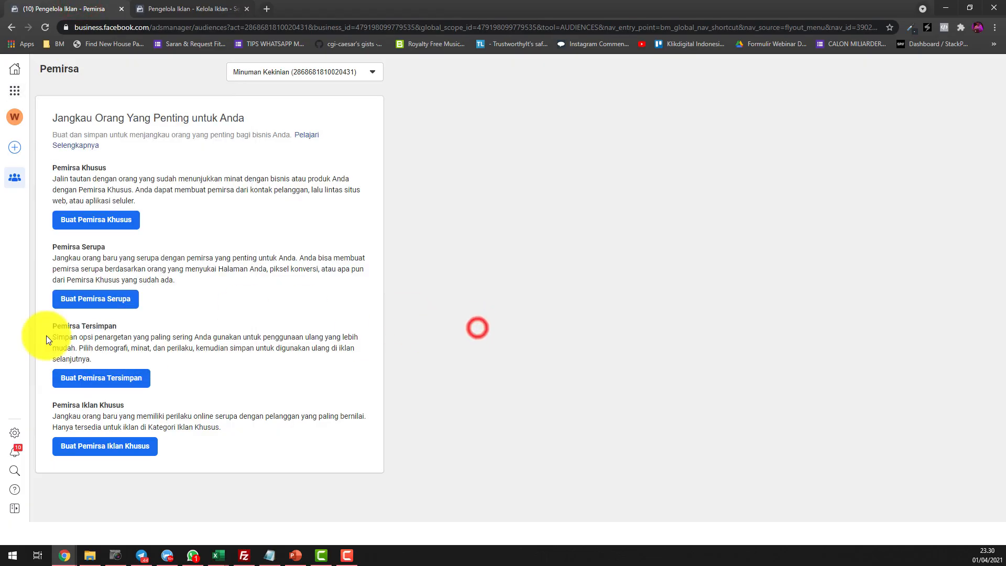
left_click(164, 4)
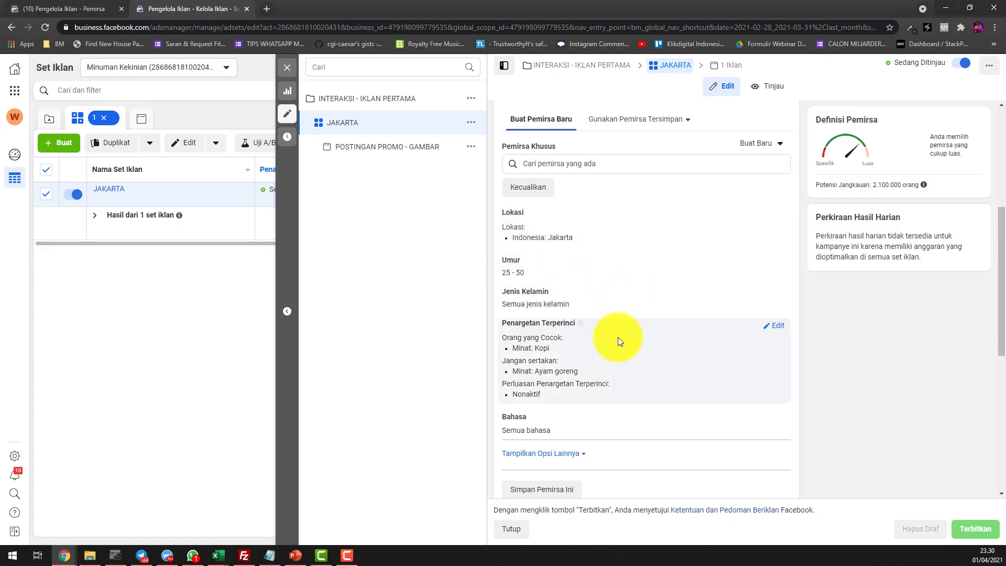
- Save the JAKARTA ad set's audience as "Jakarta, 25-50, Suka Kopi, Gak Suka Ayam Goreng" and dismiss the detailed targeting expansion suggestion
scroll(550, 372, "down", 1)
mouse_move(580, 270)
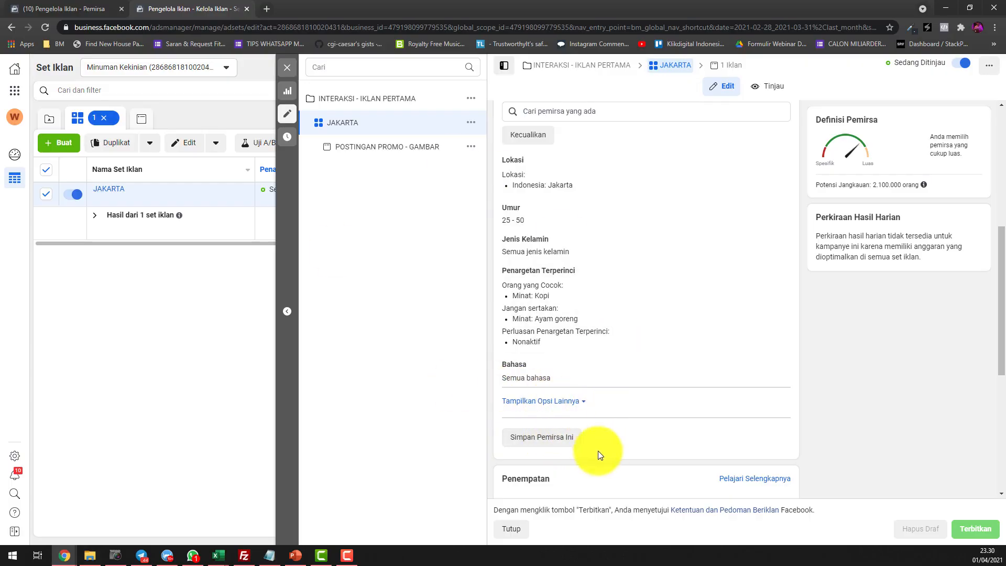
left_click(551, 444)
double_click(517, 211)
left_click(517, 210)
type("Jakarta, 25-50, Suka Kopi, Gak Suka Aya")
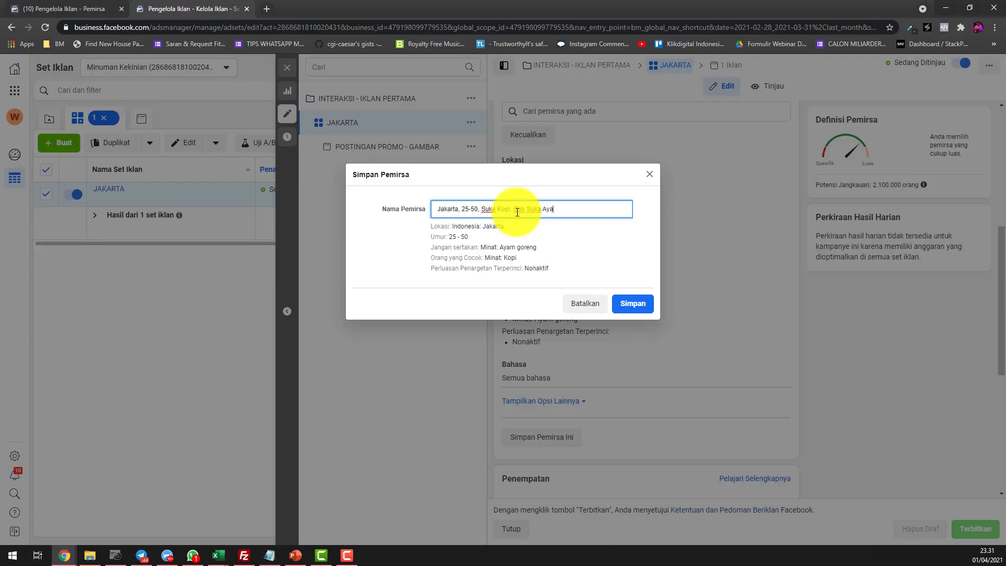
type("Goreng")
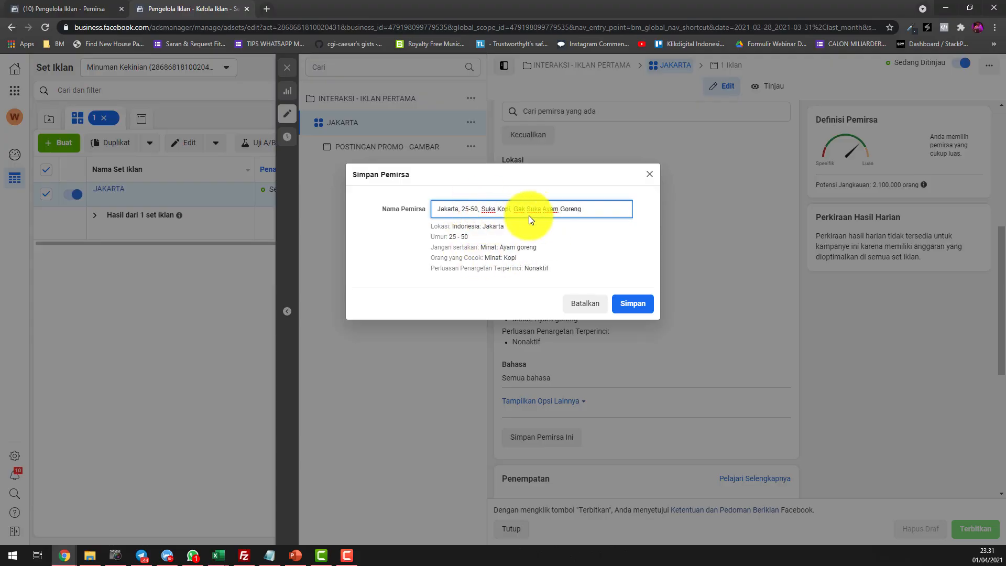
left_click(636, 304)
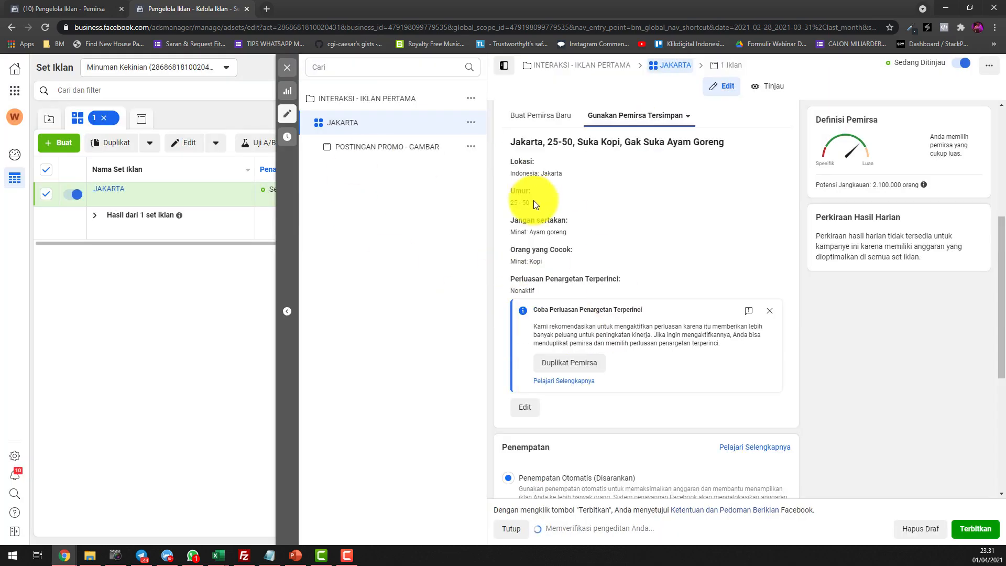
left_click(769, 312)
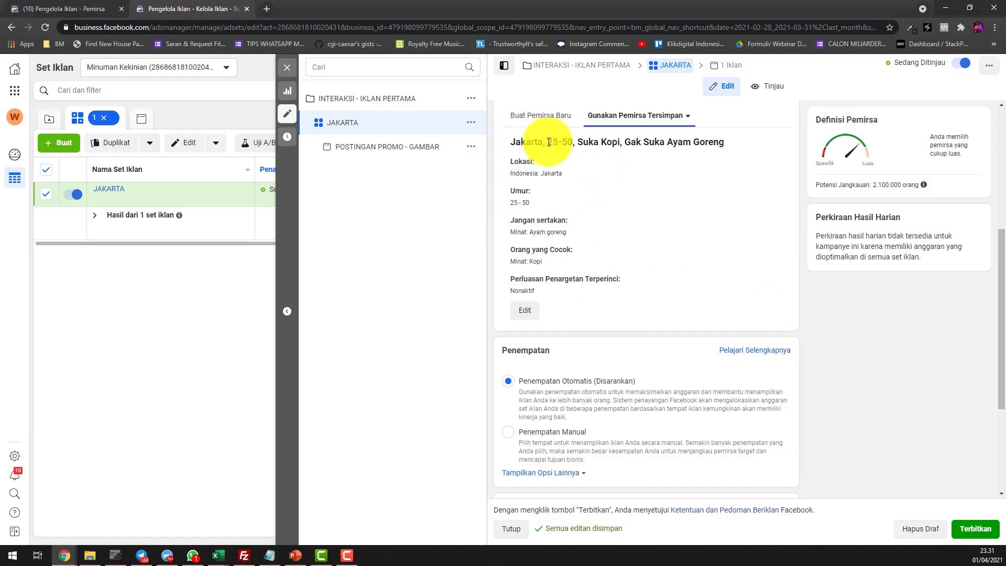
- Return to the Pemirsa page, reload it, and start creating a new Pemirsa Khusus
left_click(69, 9)
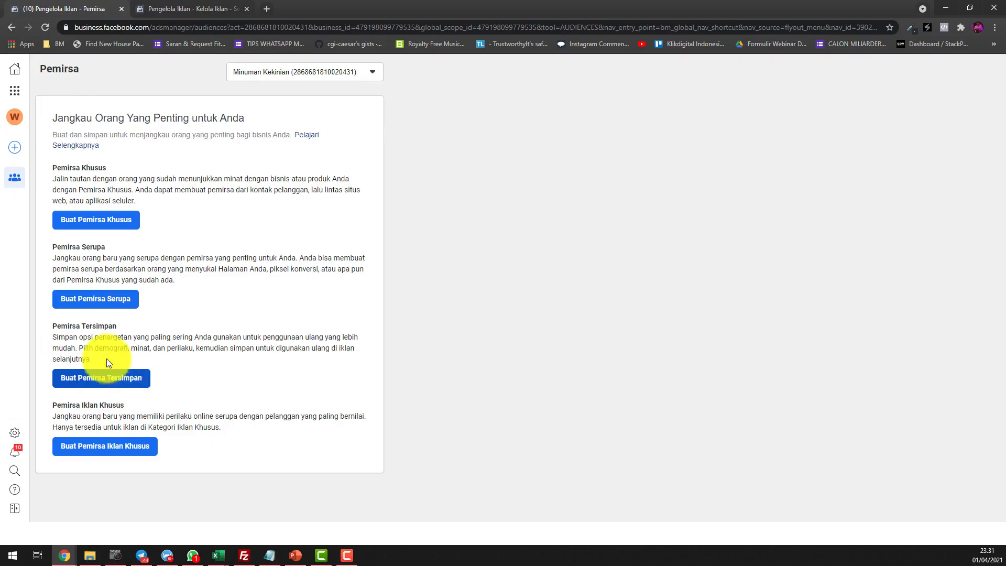
left_click(45, 28)
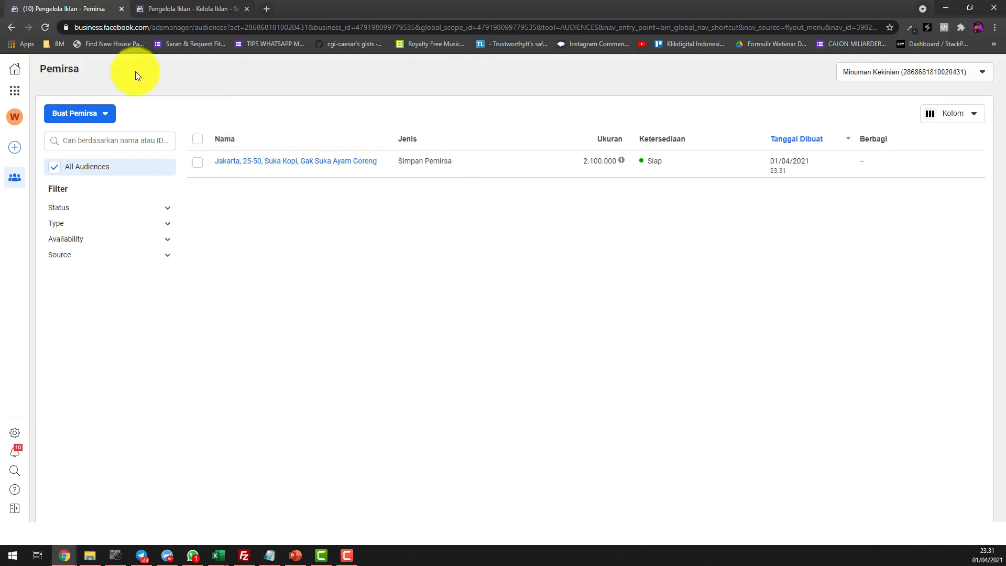
left_click(104, 113)
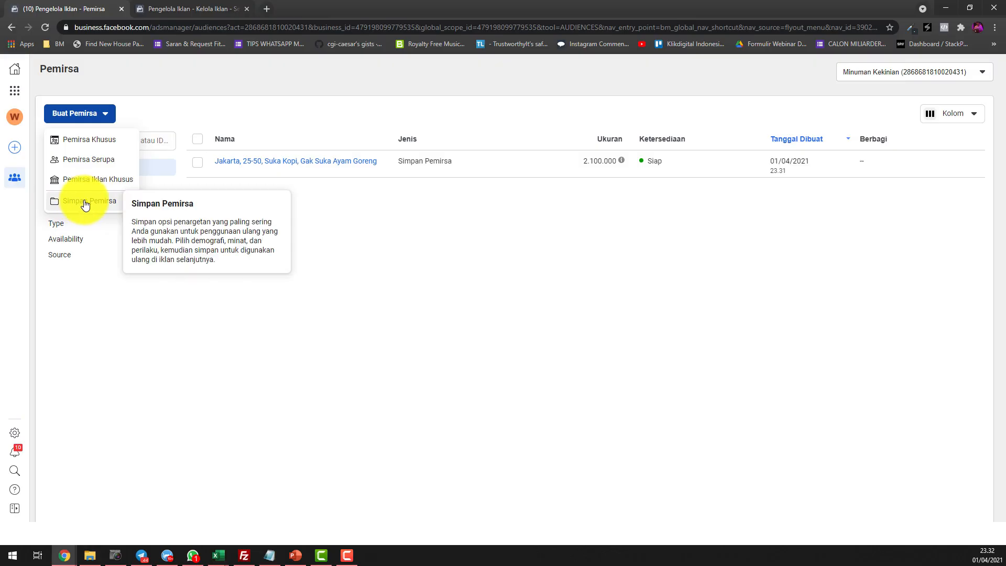
left_click(90, 142)
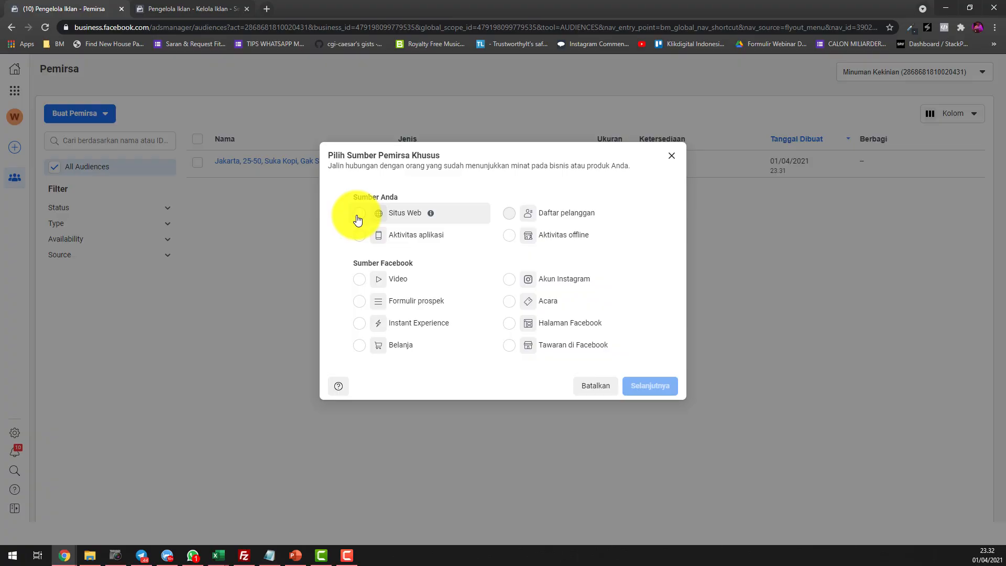
- Review the available custom audience sources and continue with Halaman Facebook as the source
mouse_move(431, 219)
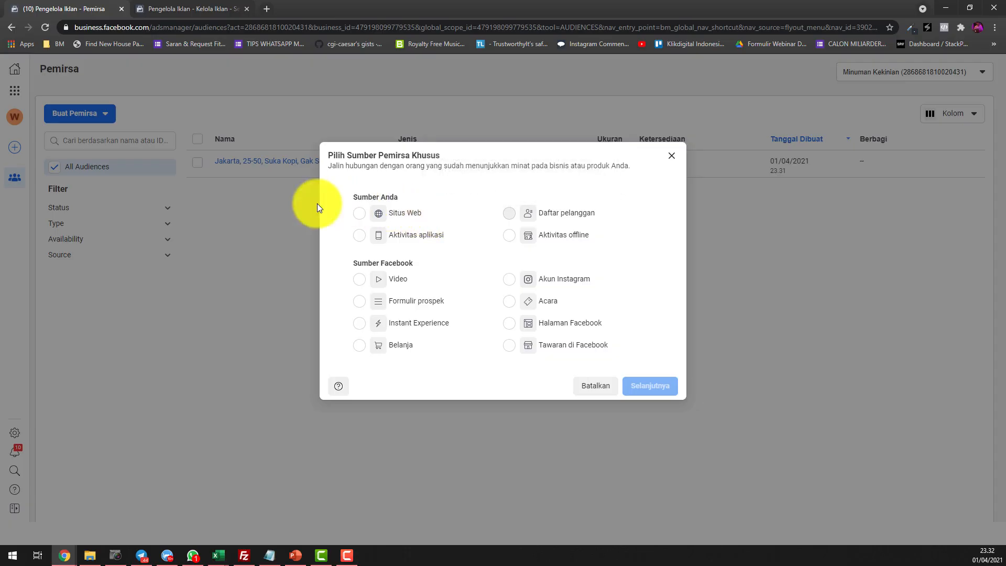
mouse_move(513, 211)
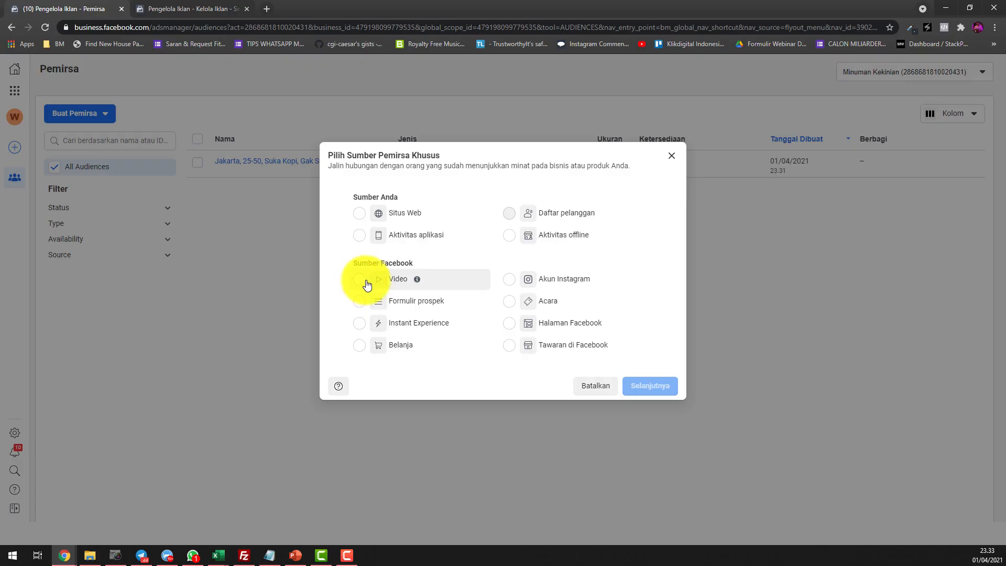
left_click(509, 285)
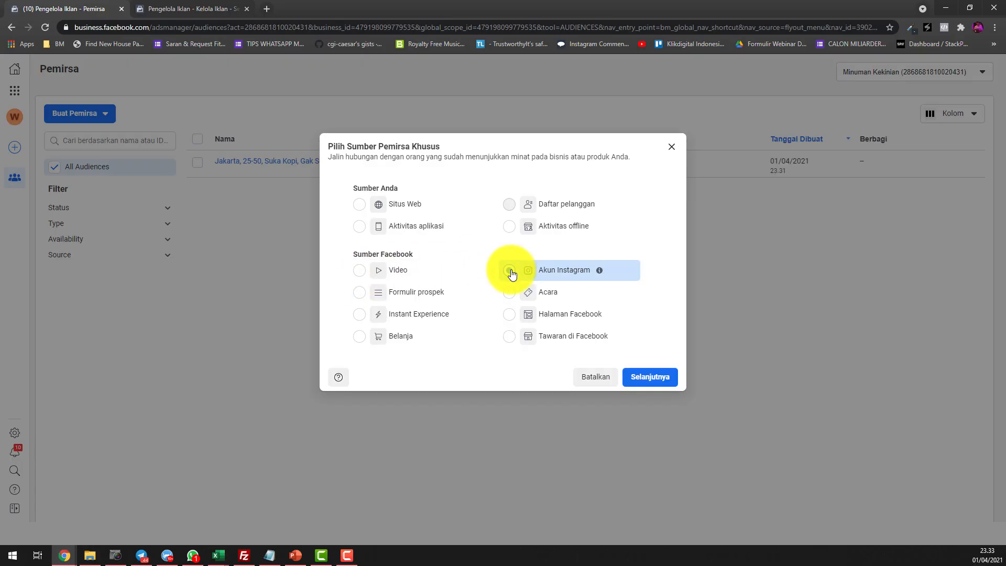
mouse_move(598, 273)
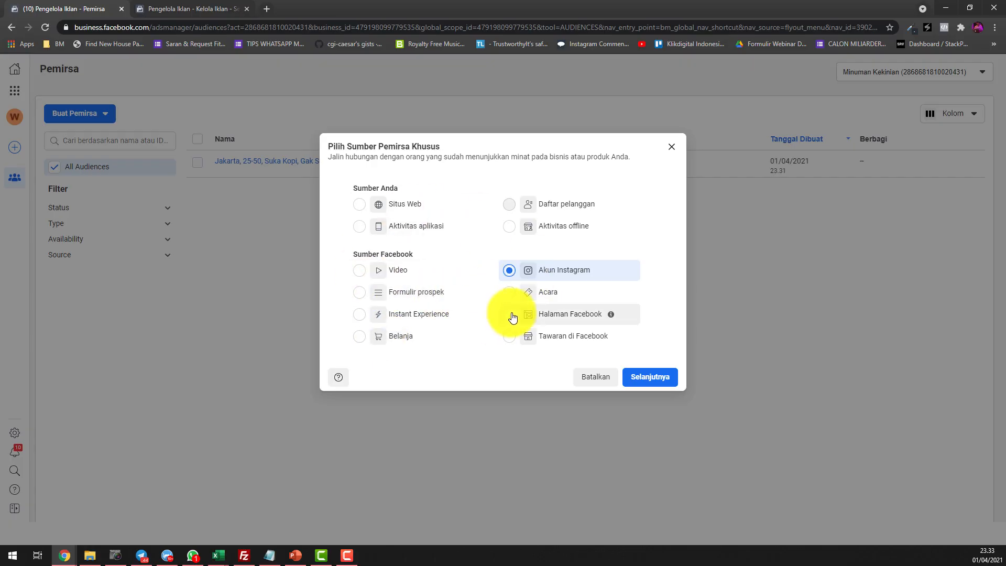
mouse_move(611, 317)
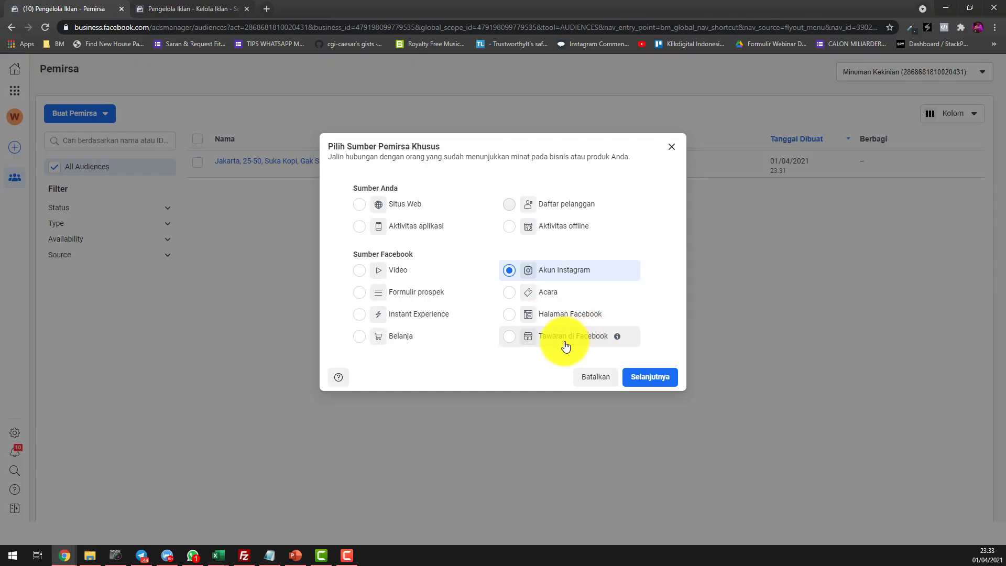
mouse_move(619, 341)
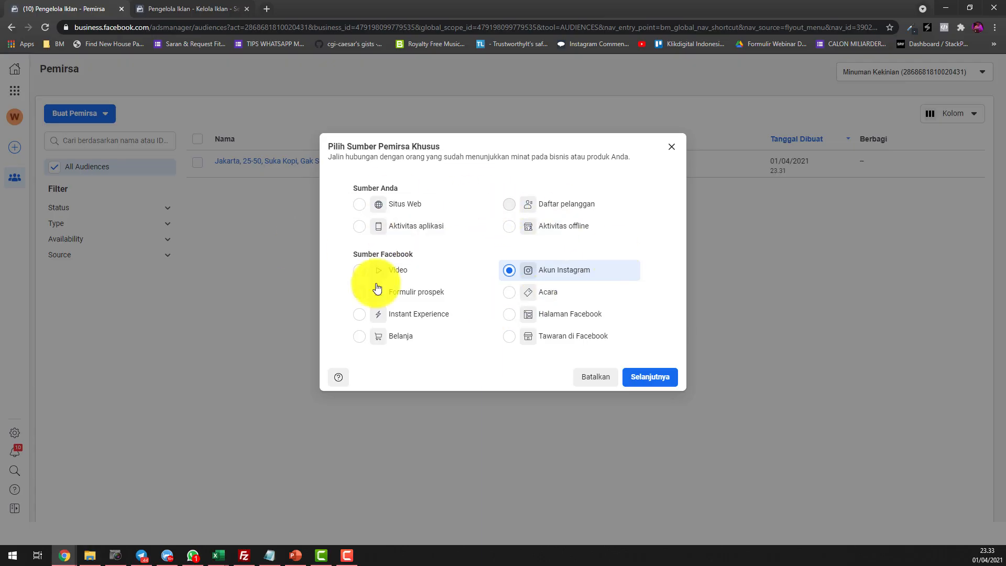
left_click(508, 315)
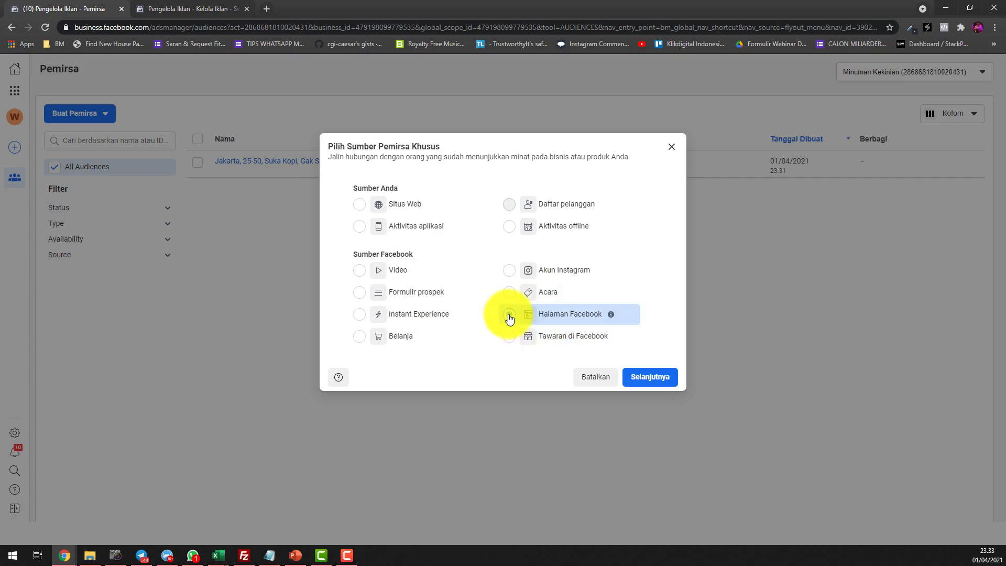
left_click(664, 380)
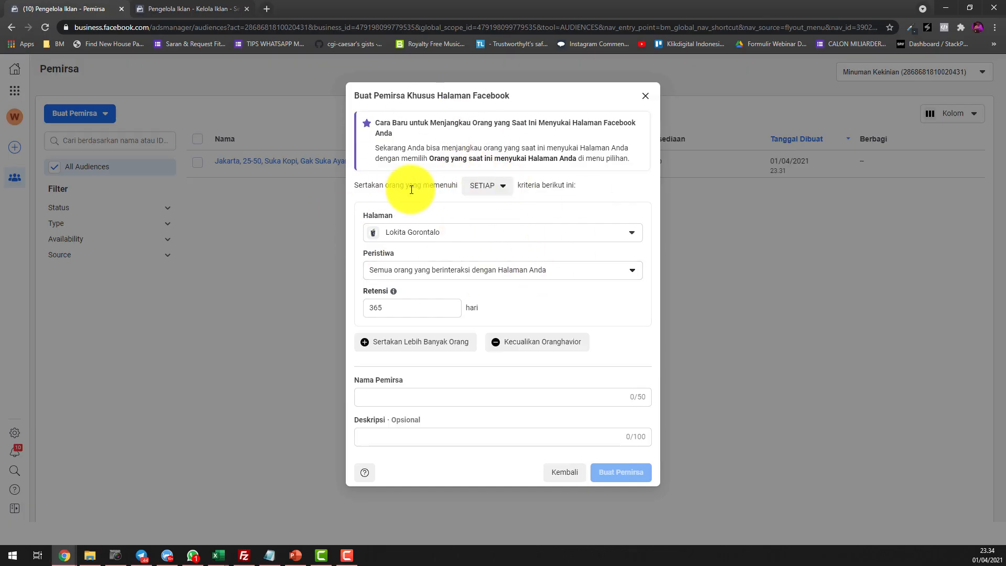
- Keep the inclusion criteria at SETIAP and choose WBS Official under wbscorpora as the audience's Halaman
left_click(499, 185)
left_click(554, 196)
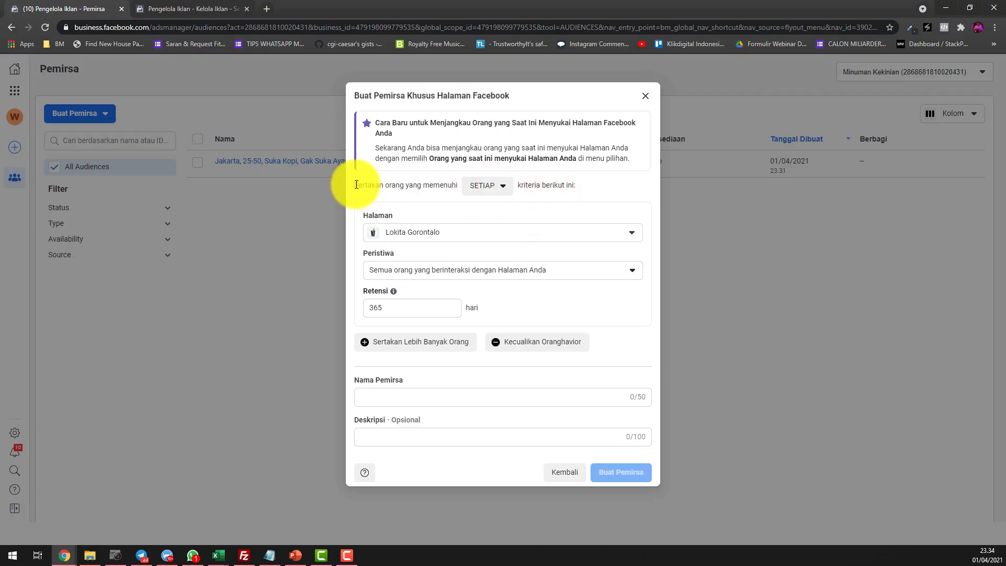
left_click_drag(356, 185, 458, 187)
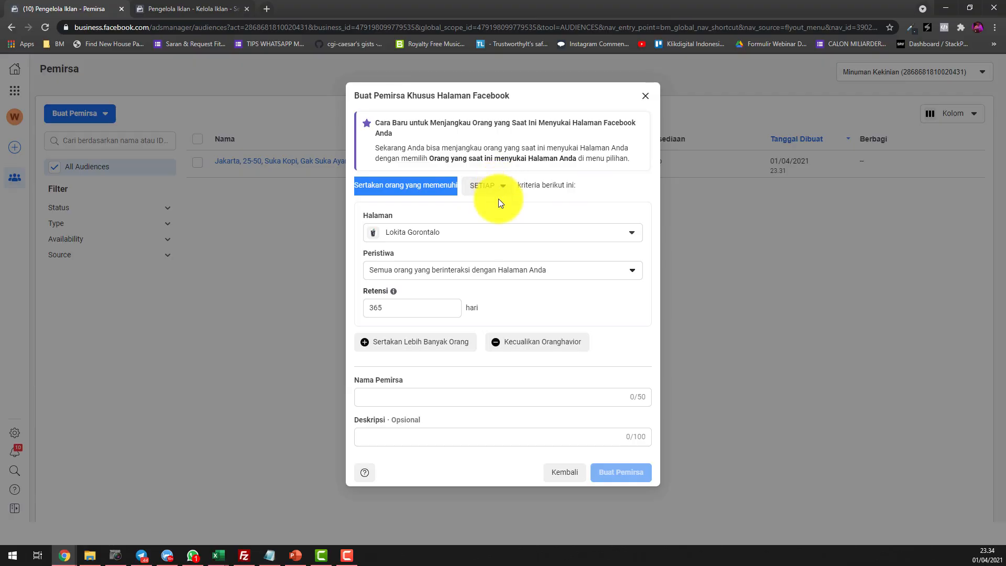
left_click(454, 233)
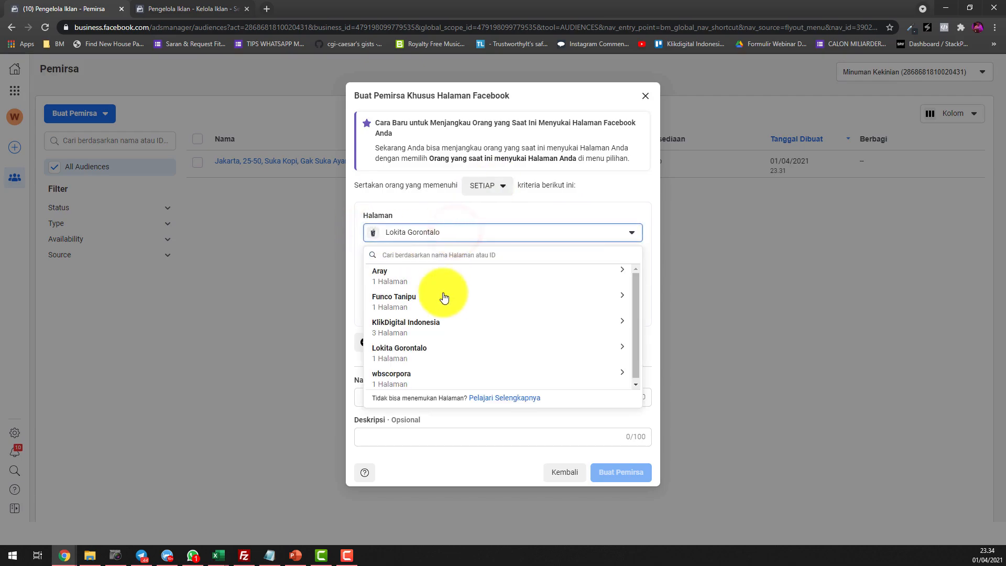
left_click(413, 376)
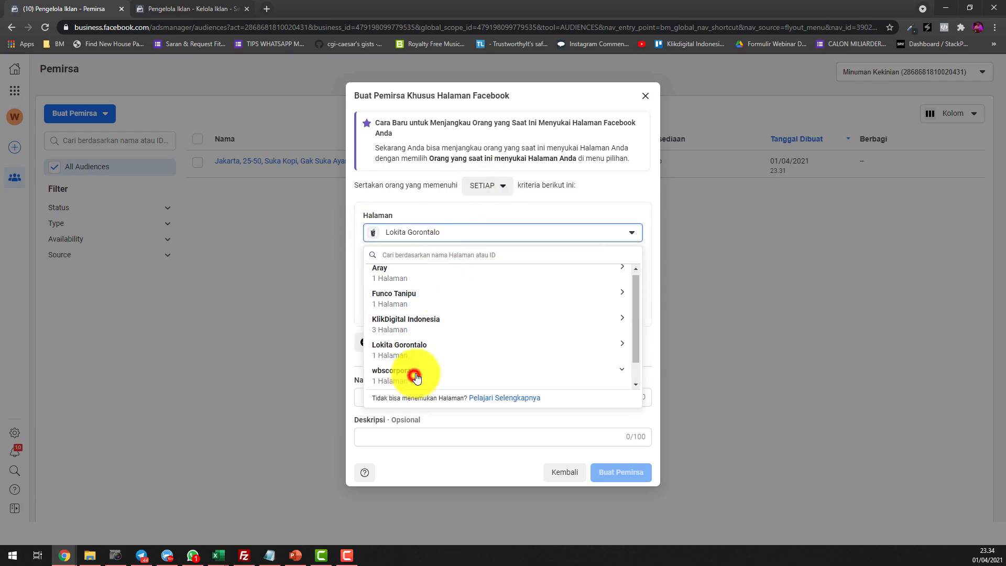
left_click(408, 374)
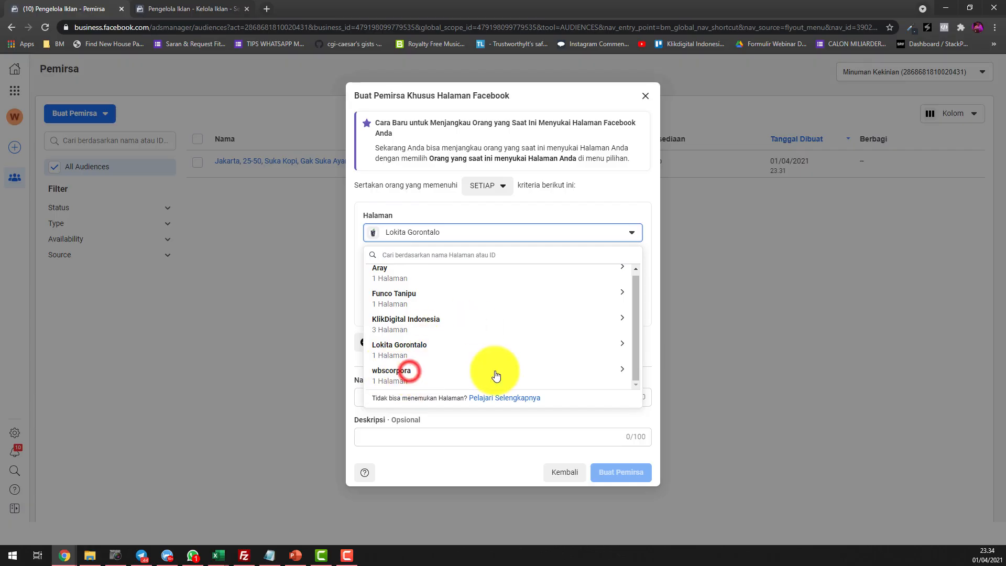
left_click(476, 371)
left_click(433, 373)
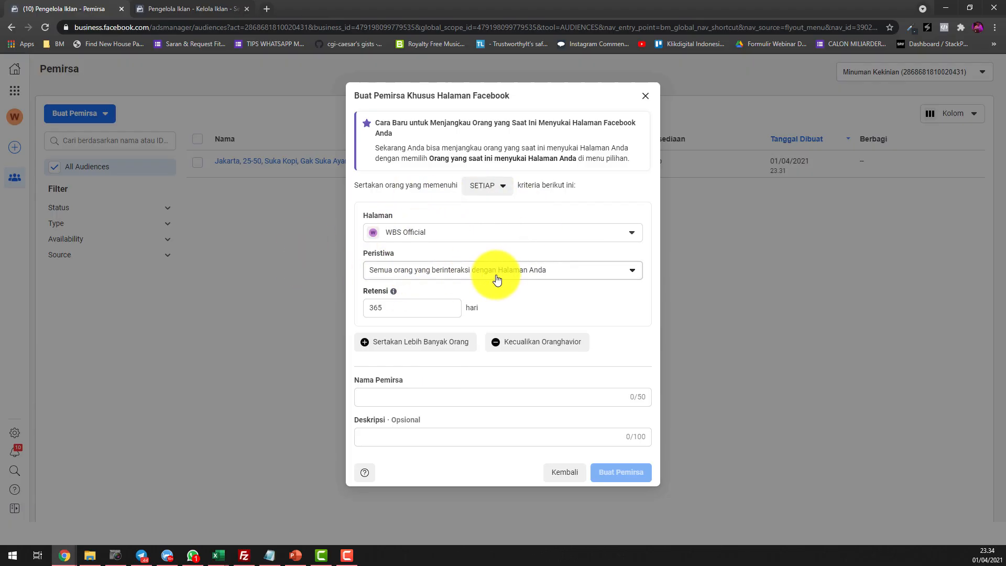
- Review the Peristiwa options and their descriptions, keeping Semua orang yang berinteraksi dengan Halaman Anda
left_click(536, 275)
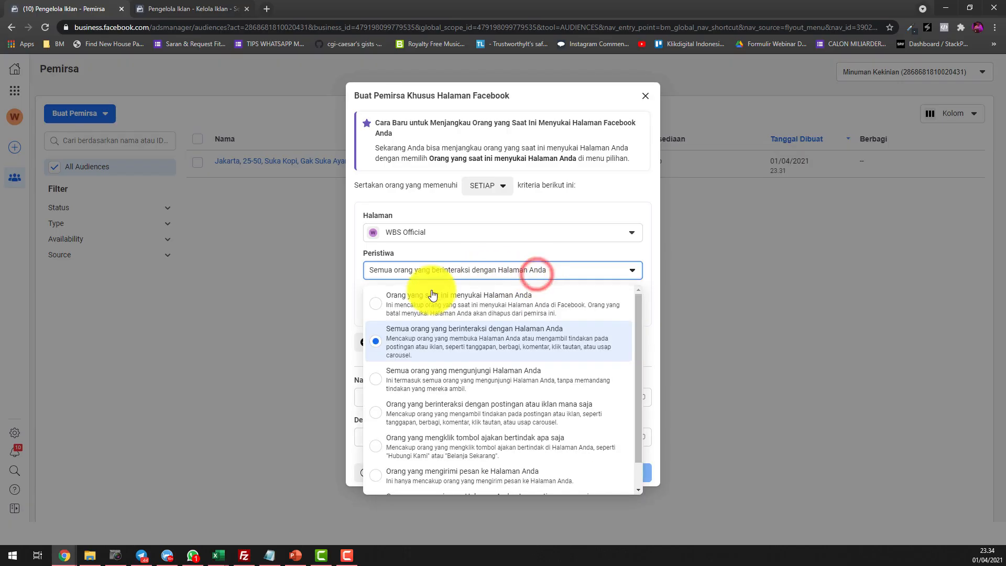
left_click(488, 269)
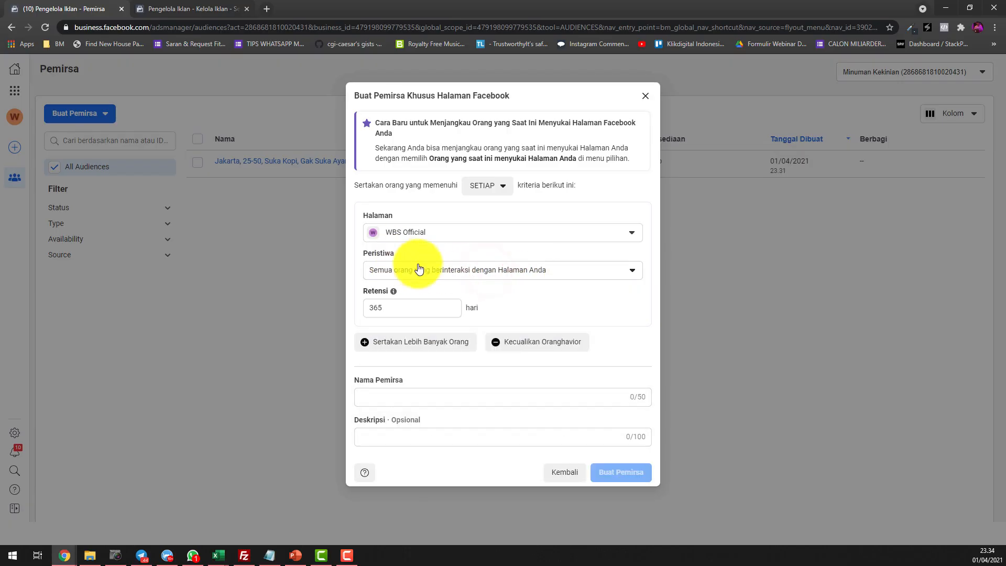
left_click(534, 274)
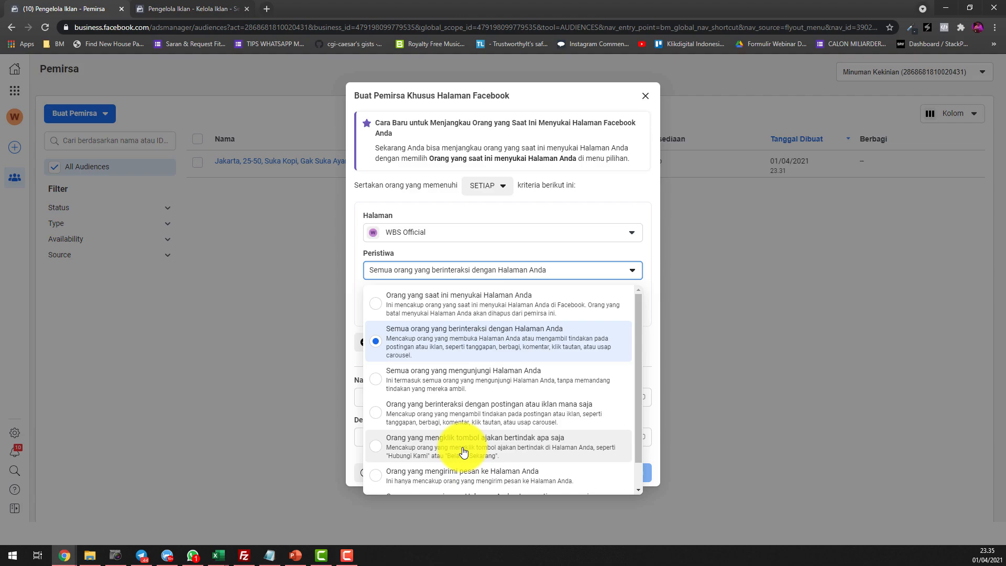
scroll(478, 431, "down", 1)
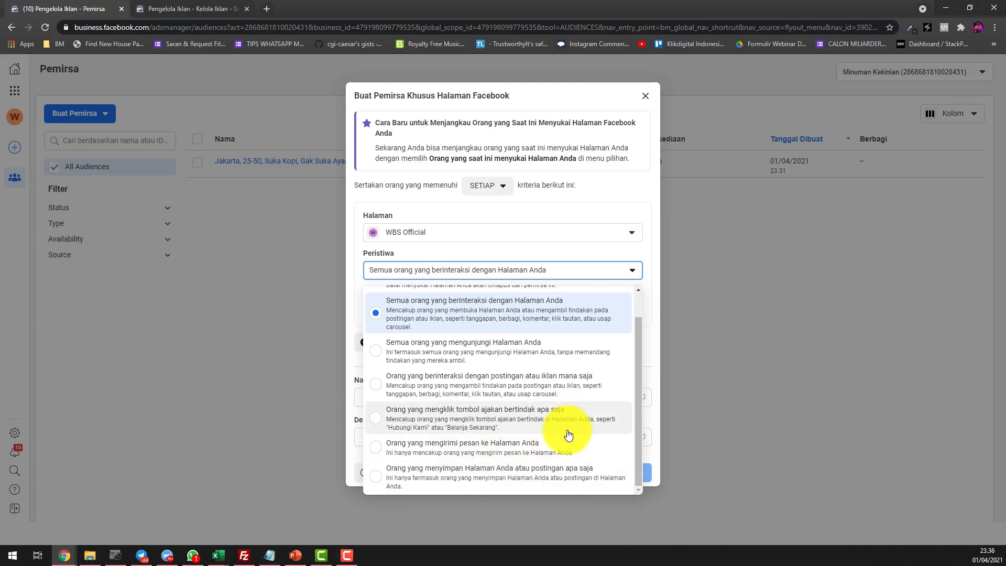
scroll(550, 391, "up", 1)
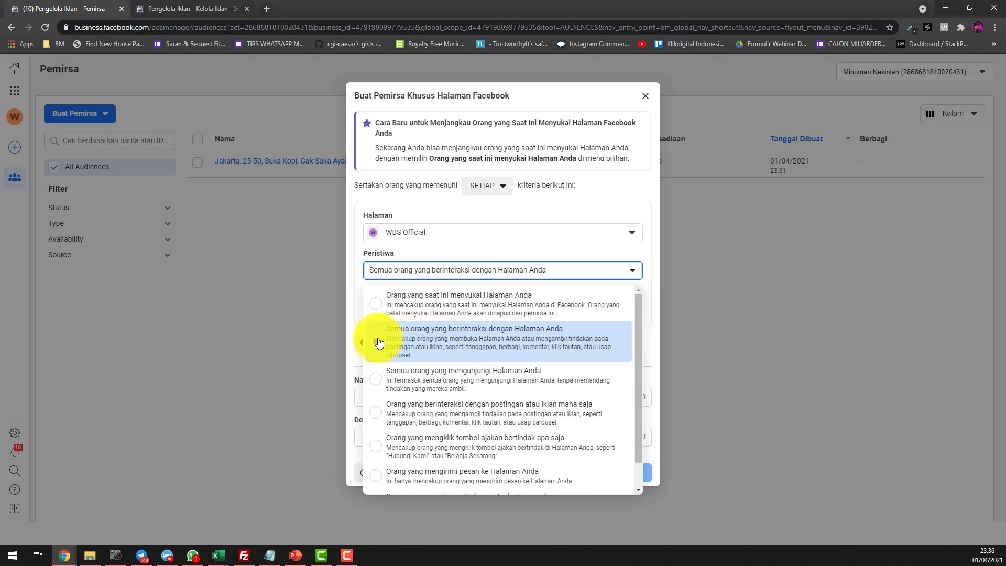
left_click(511, 250)
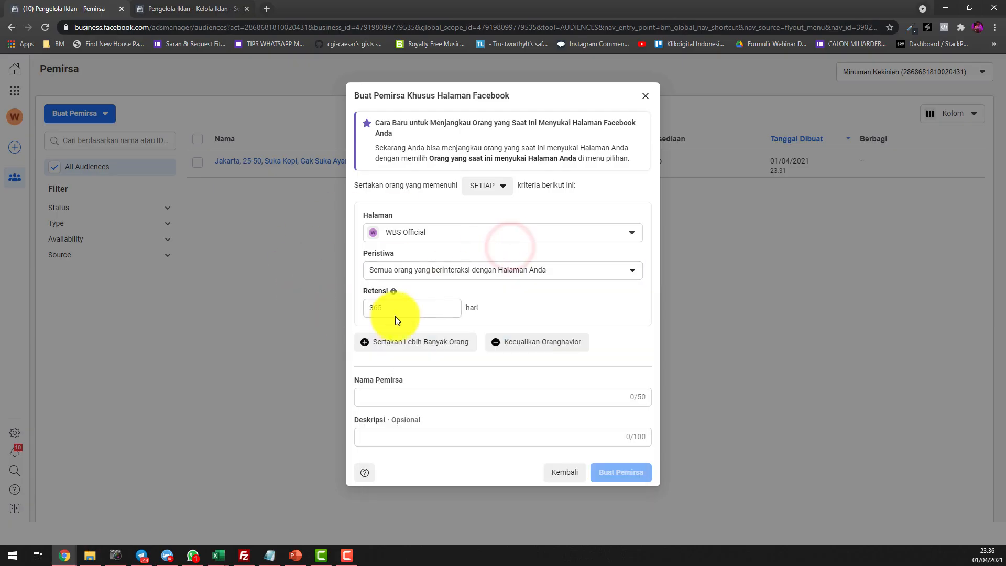
- Read the Retensi explanation and examine the custom audience's retention period in days
mouse_move(395, 294)
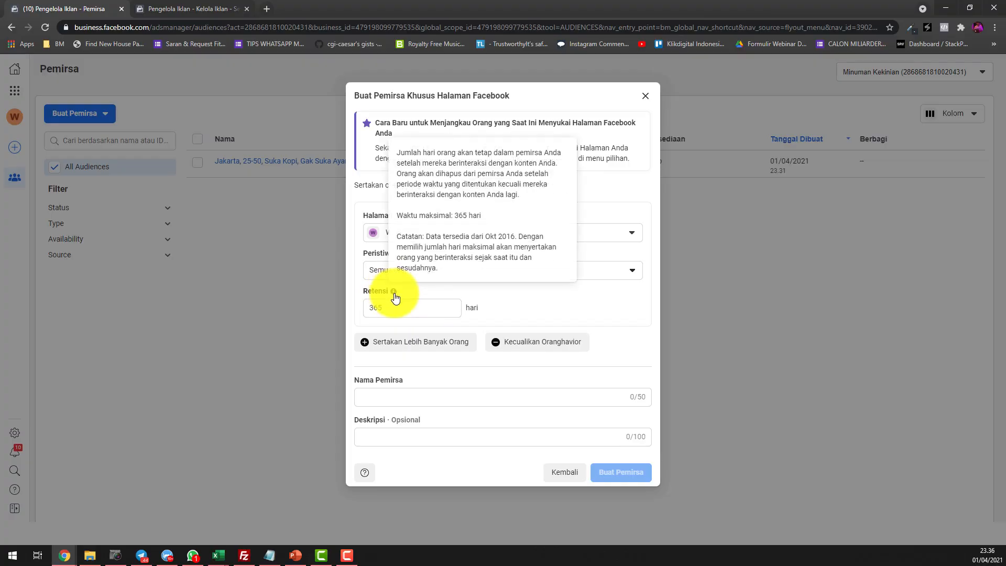
double_click(406, 310)
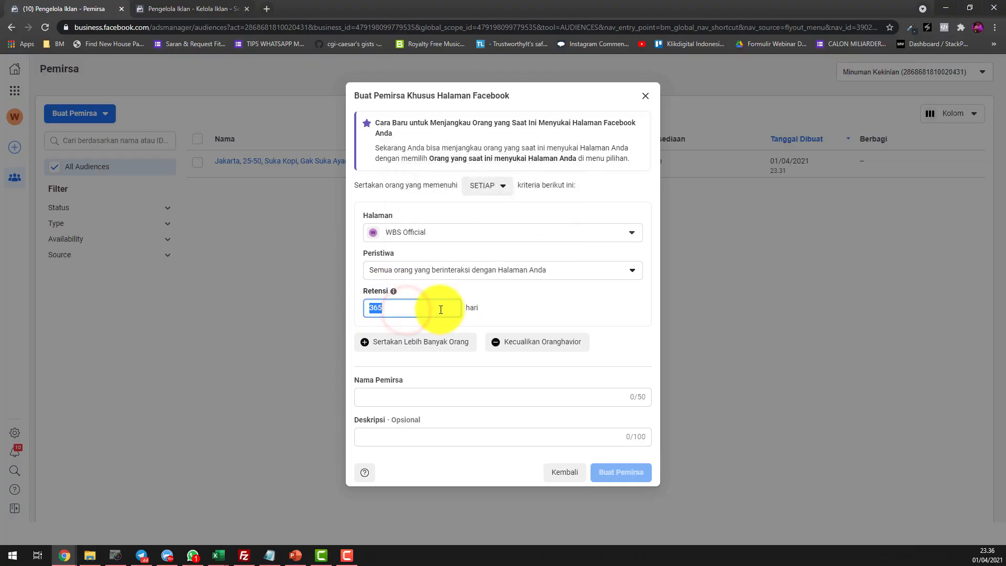
left_click(506, 311)
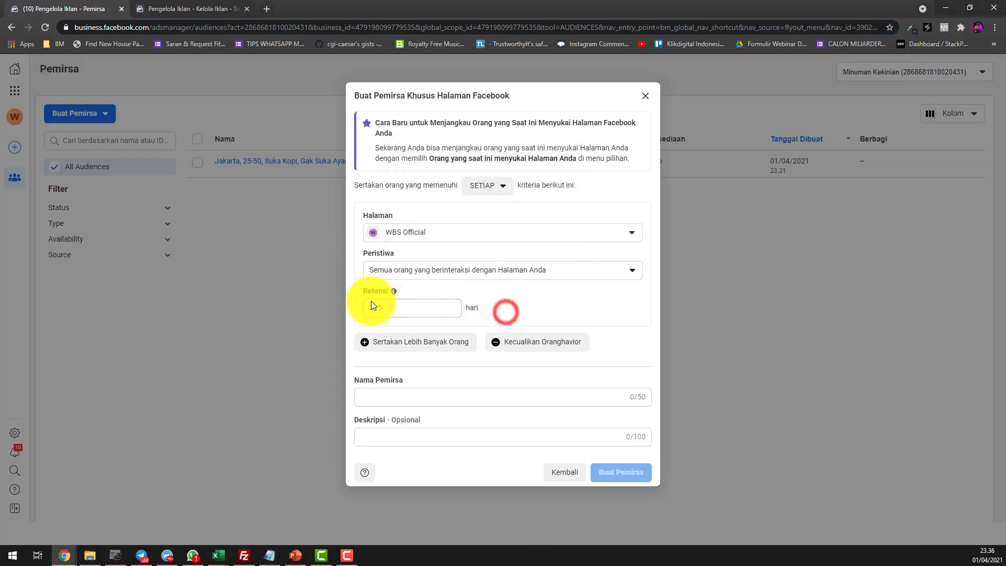
double_click(410, 305)
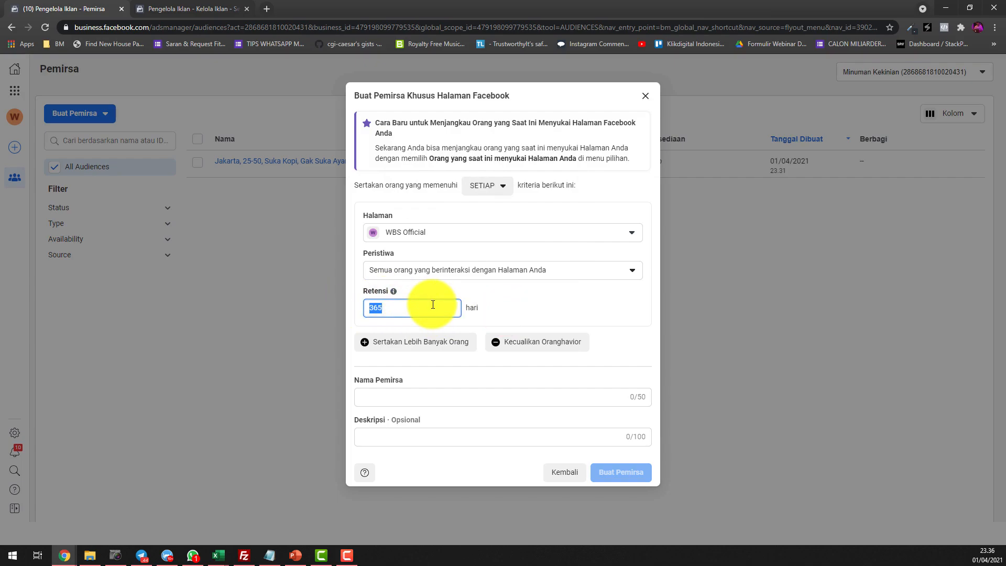
left_click(502, 304)
left_click_drag(420, 309, 359, 308)
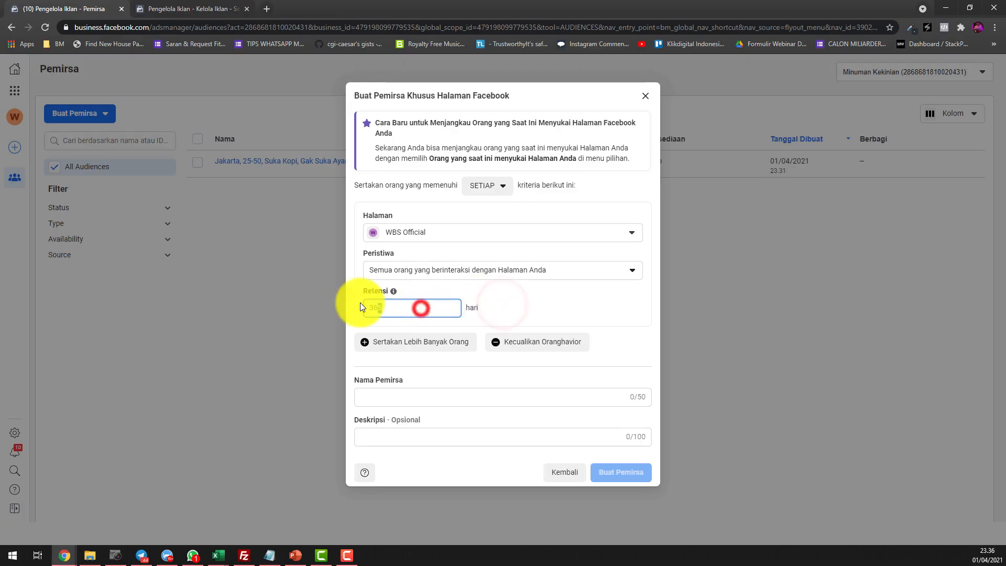
left_click(398, 310)
left_click_drag(423, 308, 332, 304)
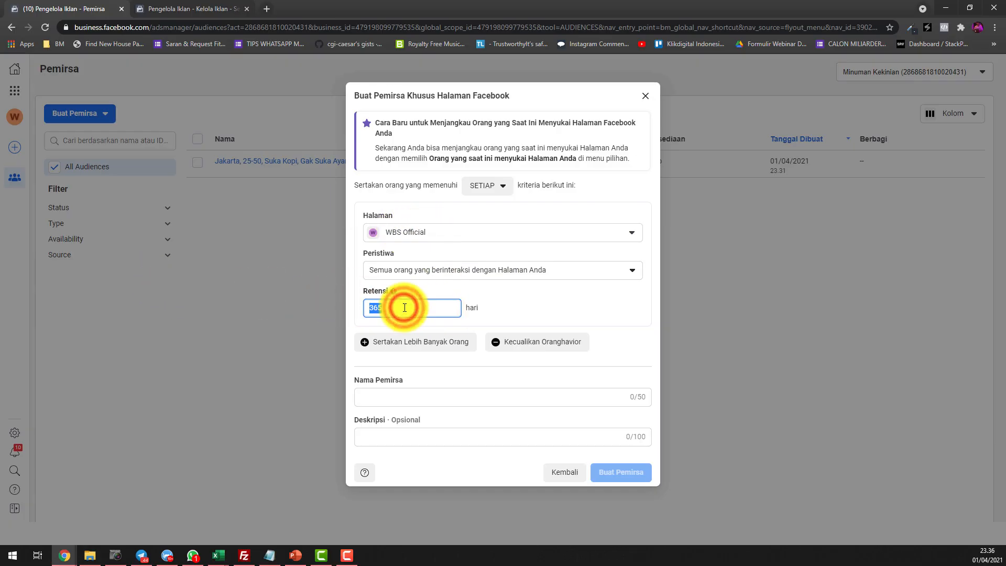
- Try a 30-day Retensi and settle on 180 days for the custom audience
type("30")
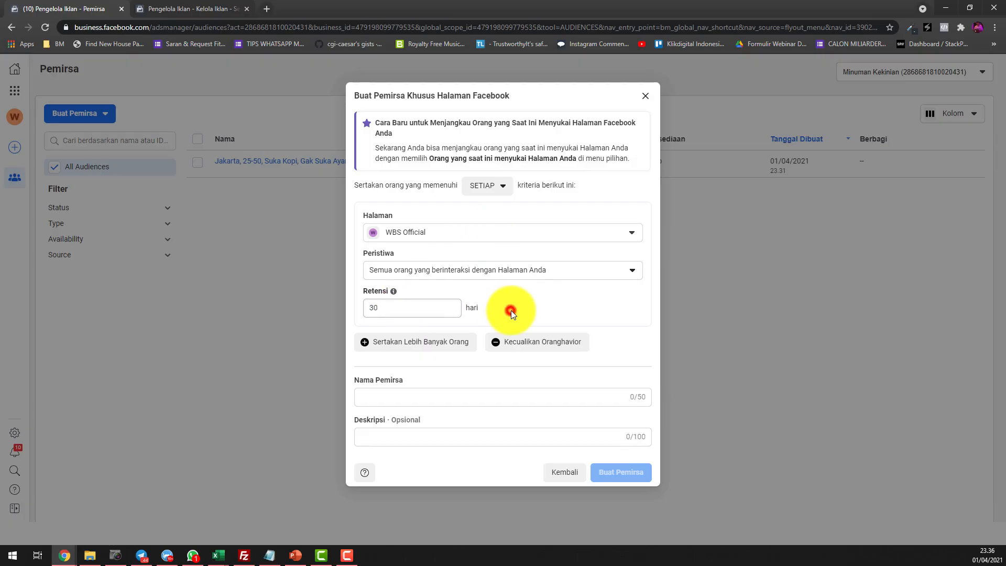
left_click(511, 310)
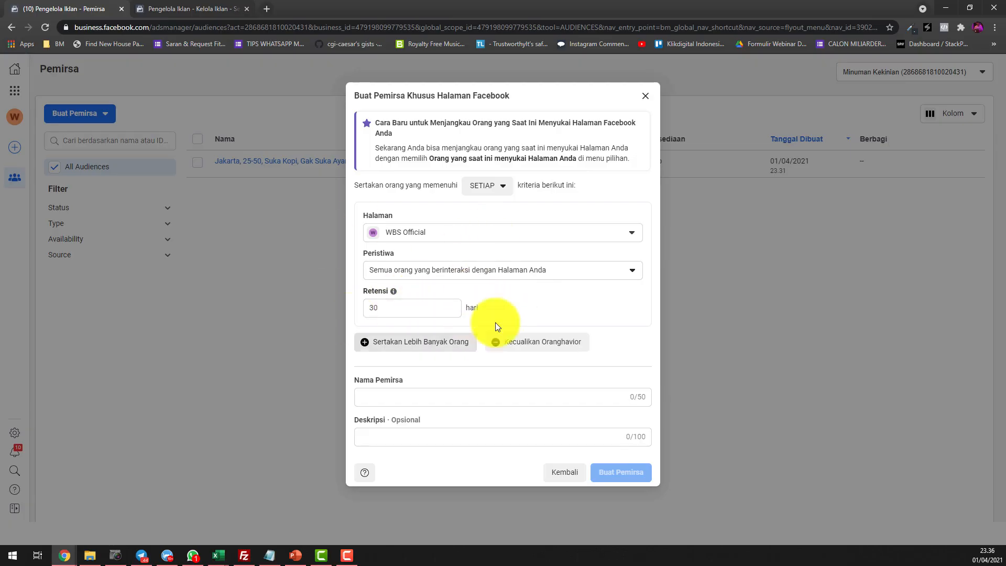
double_click(417, 305)
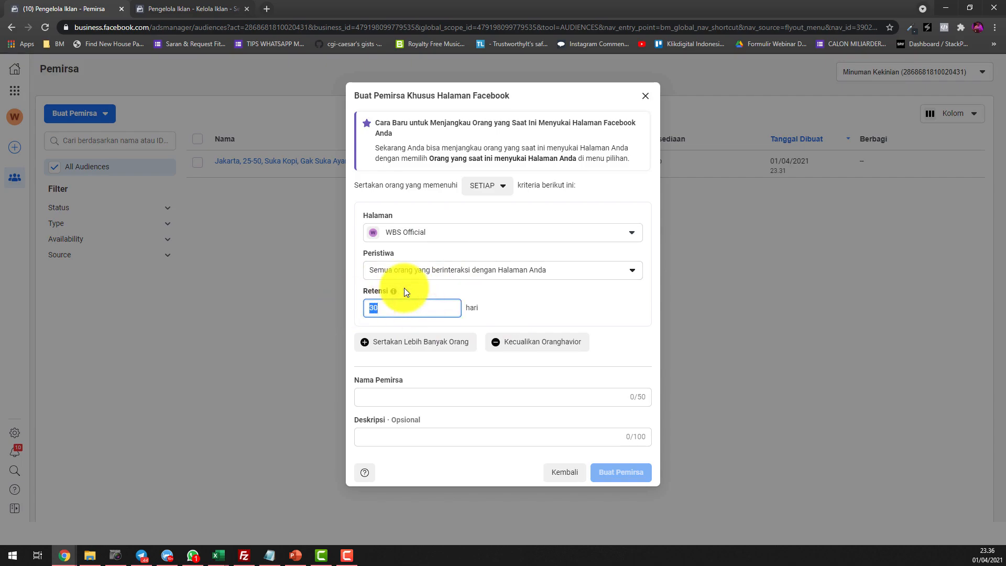
type("18")
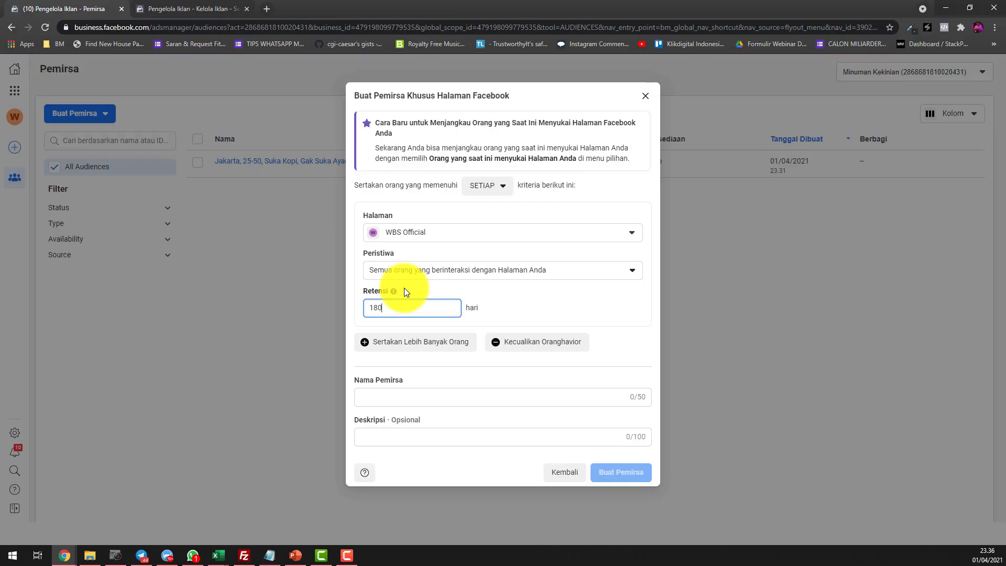
left_click(509, 301)
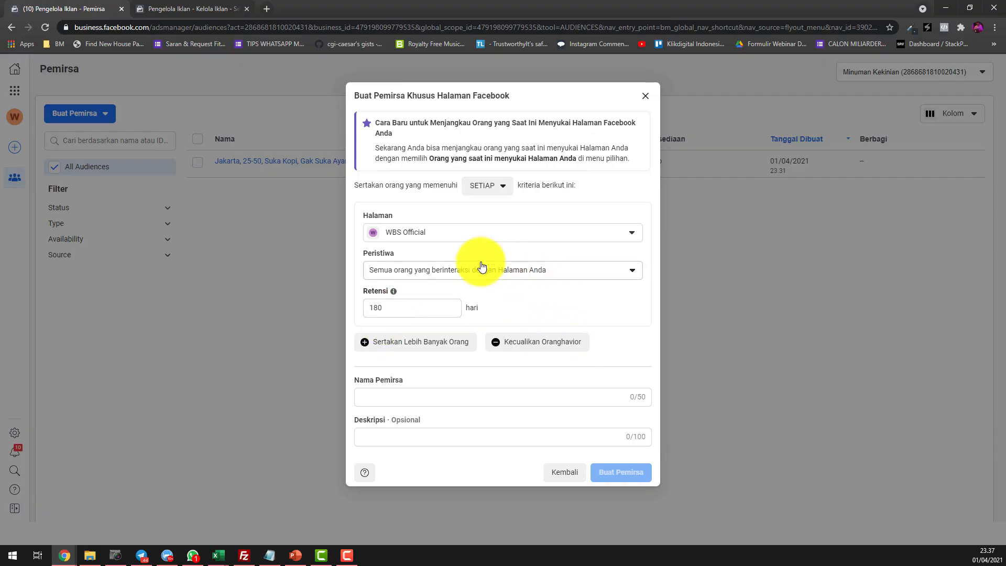
- Name the custom audience "Interaksi Halaman 180 Hari" and create it, closing the suggested next steps
left_click(485, 393)
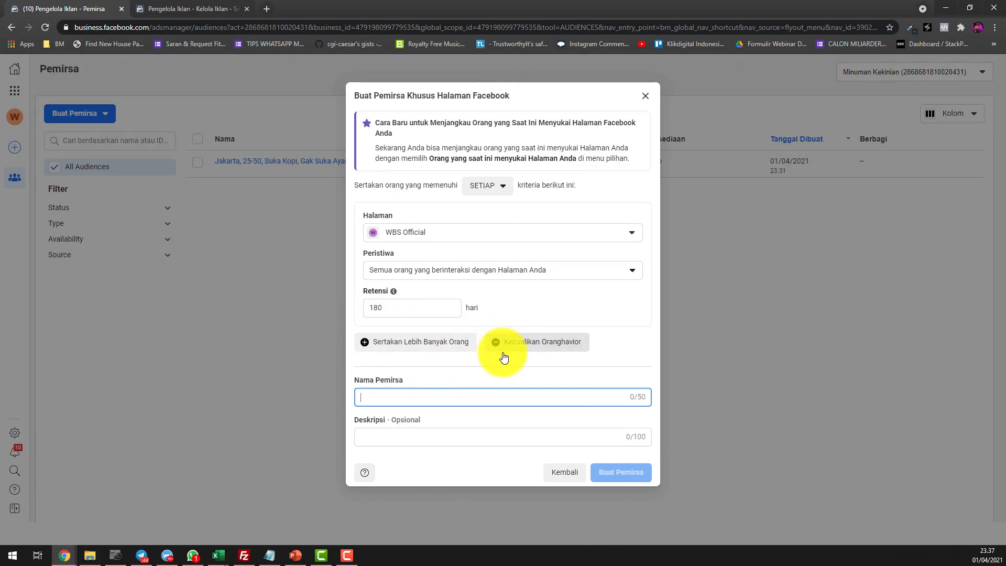
left_click(409, 398)
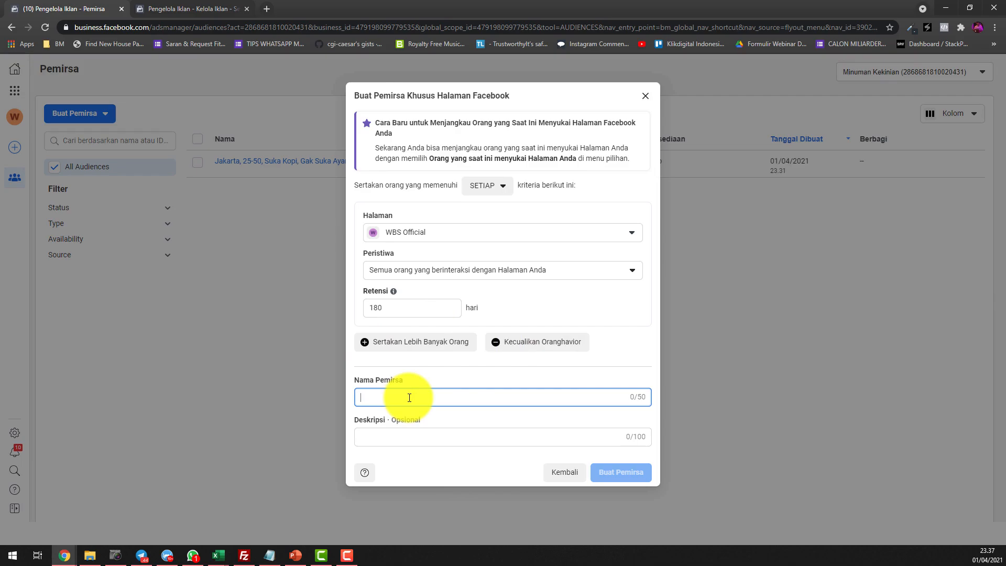
type("Interaksi Halaman 180 Hari")
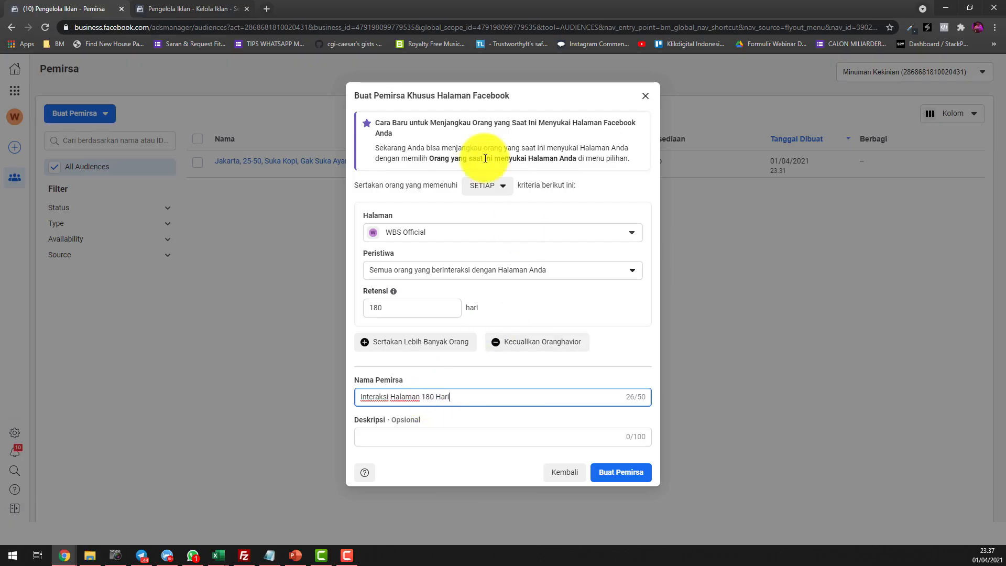
left_click(631, 473)
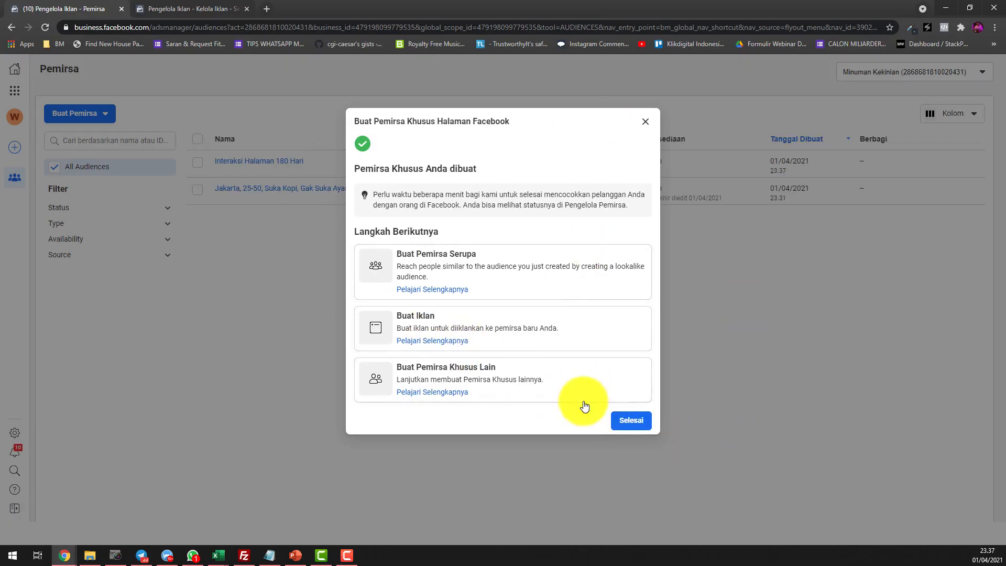
left_click(628, 422)
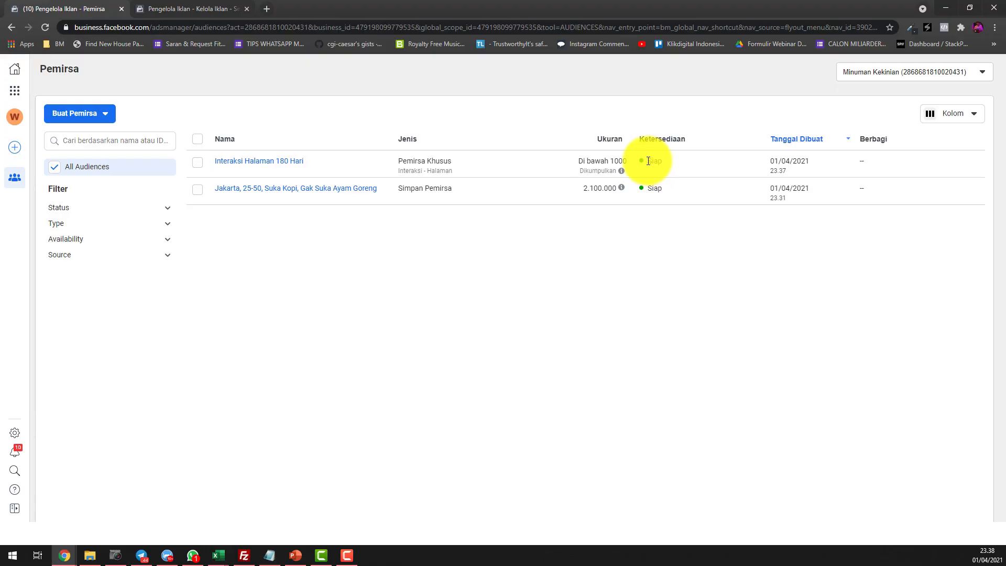
- Check the size and availability of Interaksi Halaman 180 Hari in the audience list
mouse_move(649, 161)
left_mouse_down()
mouse_move(684, 165)
mouse_move(648, 162)
left_mouse_up()
left_click(684, 165)
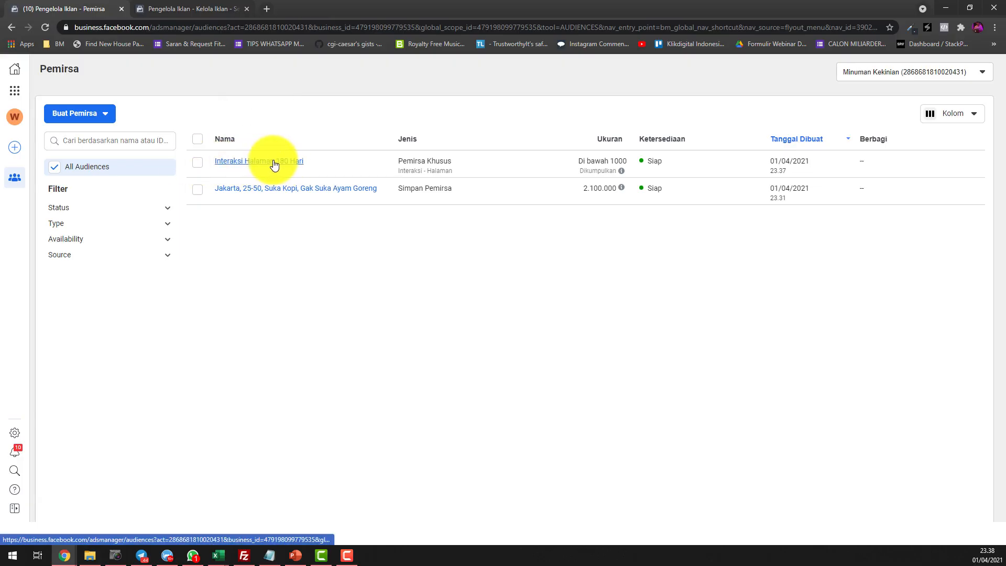
mouse_move(648, 170)
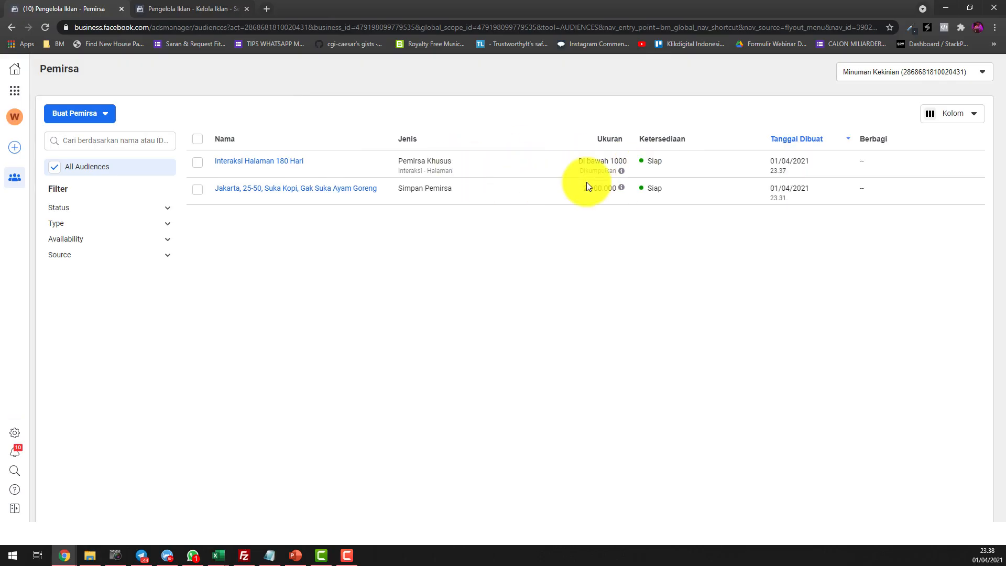
- Return to the JAKARTA ad set editor and reload it to bring in the new custom audience
left_click(197, 9)
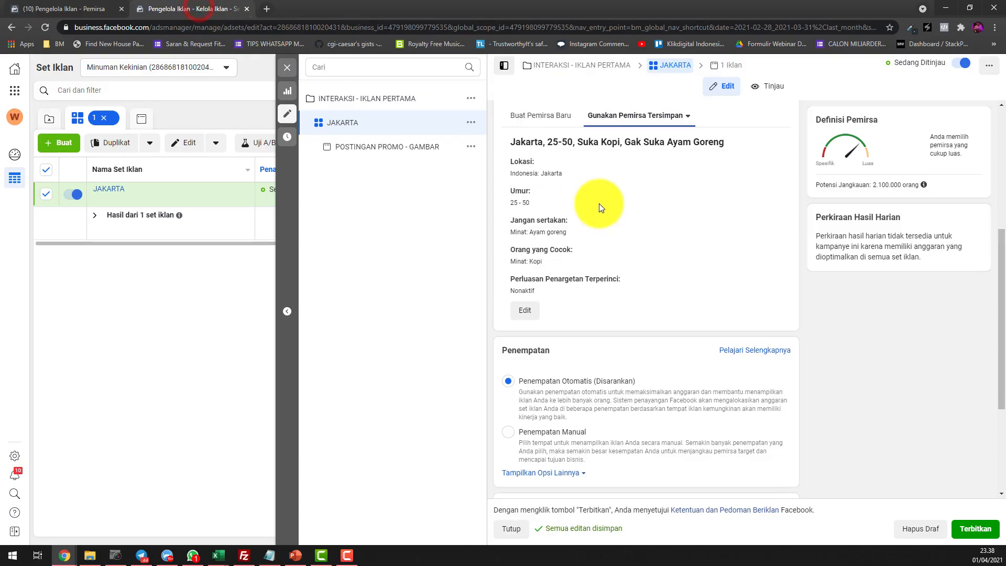
scroll(618, 260, "up", 5)
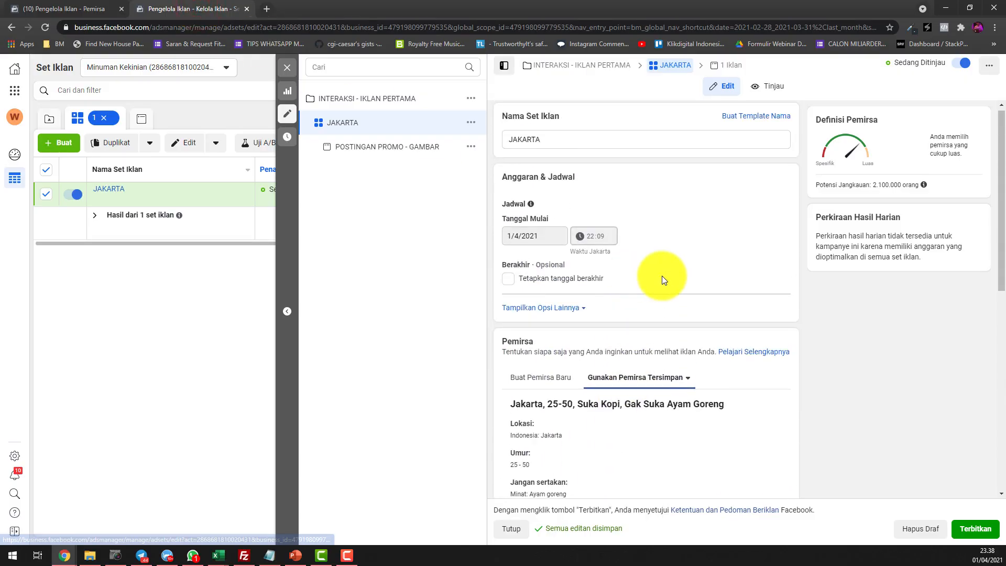
left_click(45, 27)
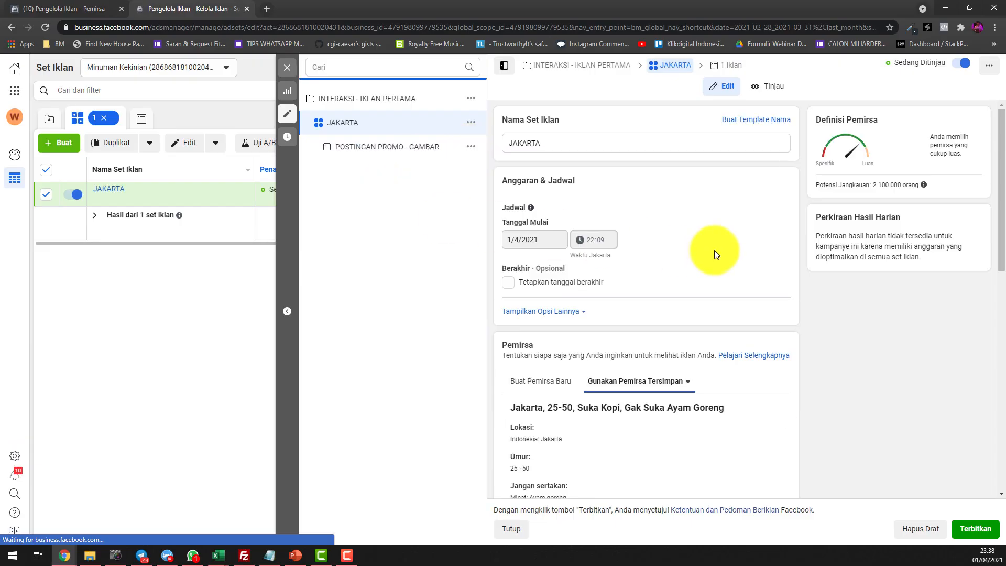
scroll(687, 302, "down", 4)
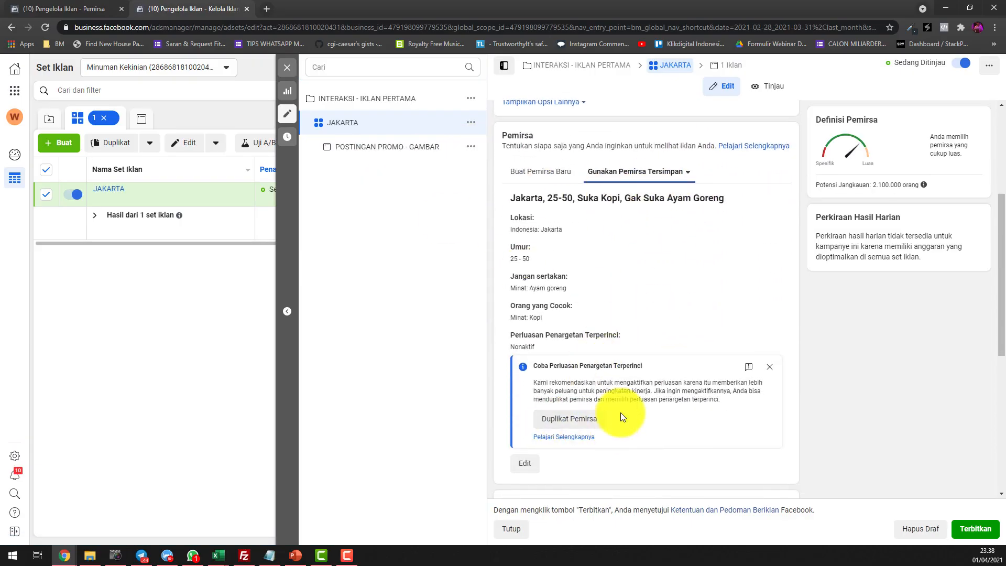
- Switch the JAKARTA ad set to a new audience and include the custom audience Interaksi Halaman 180 Hari
left_click(545, 176)
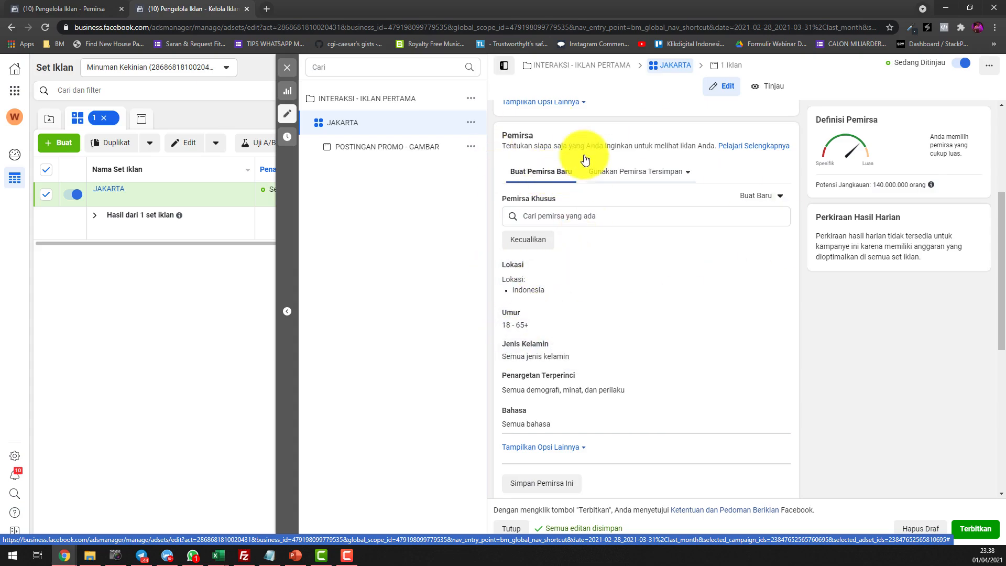
left_click(543, 216)
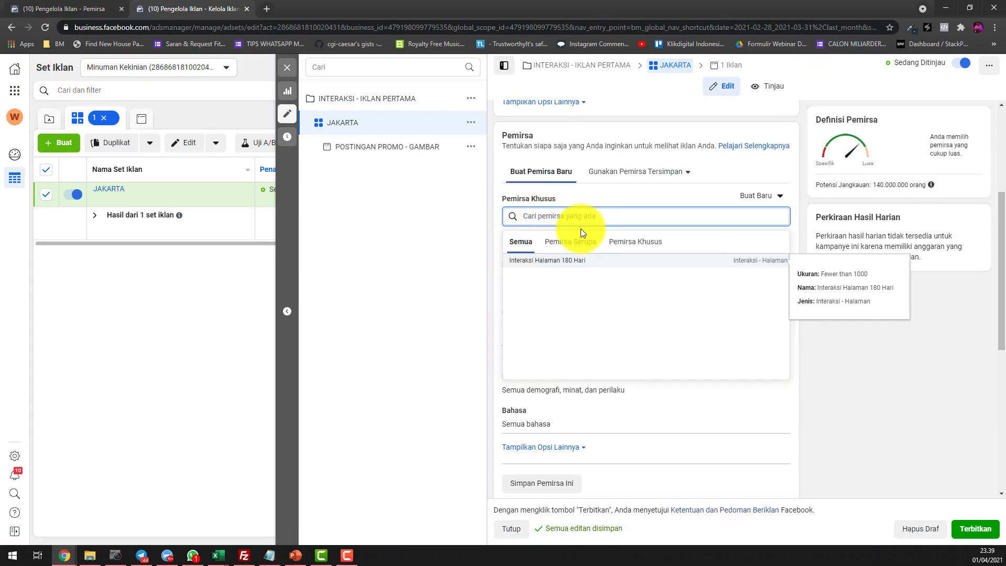
left_click(563, 264)
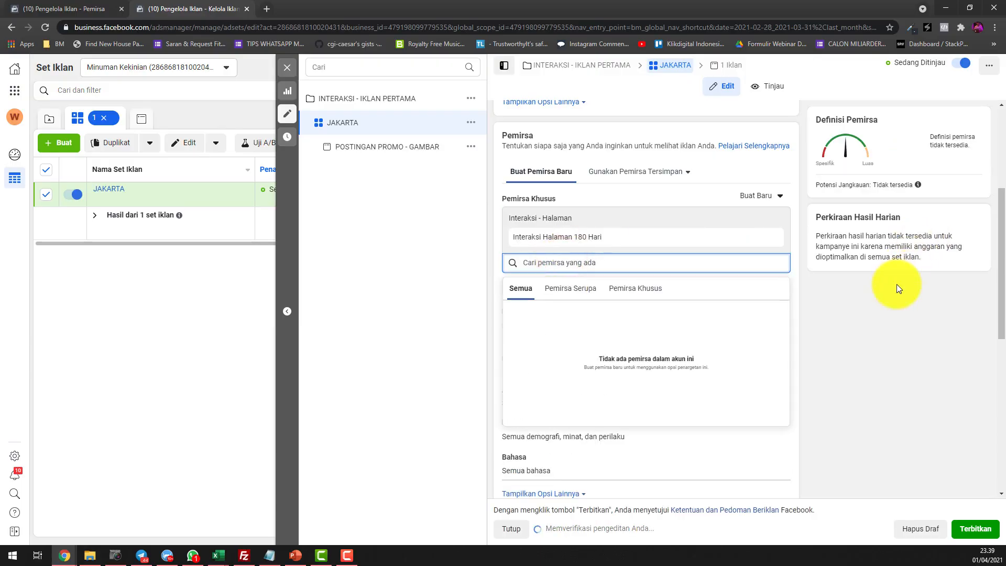
left_click(882, 314)
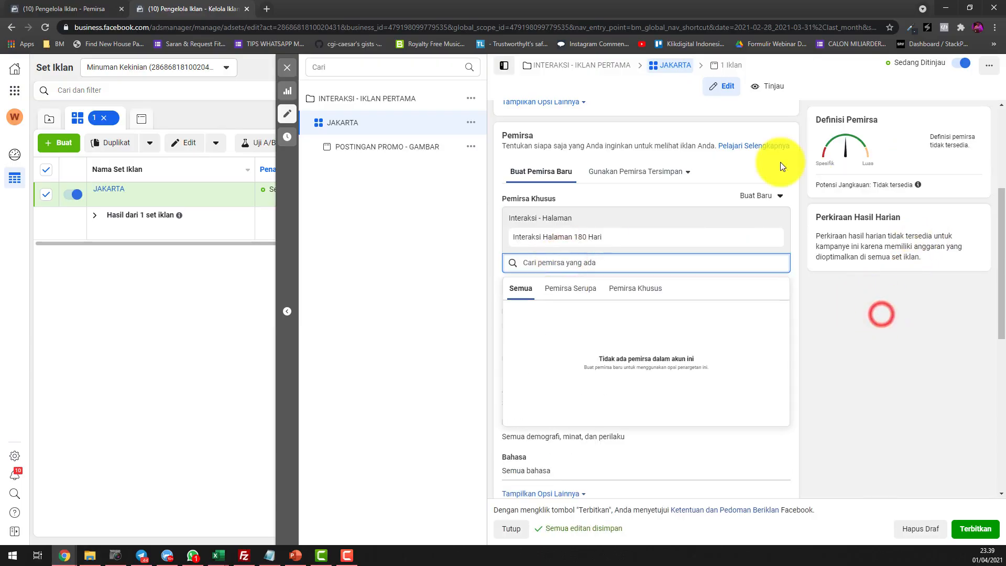
left_click(799, 288)
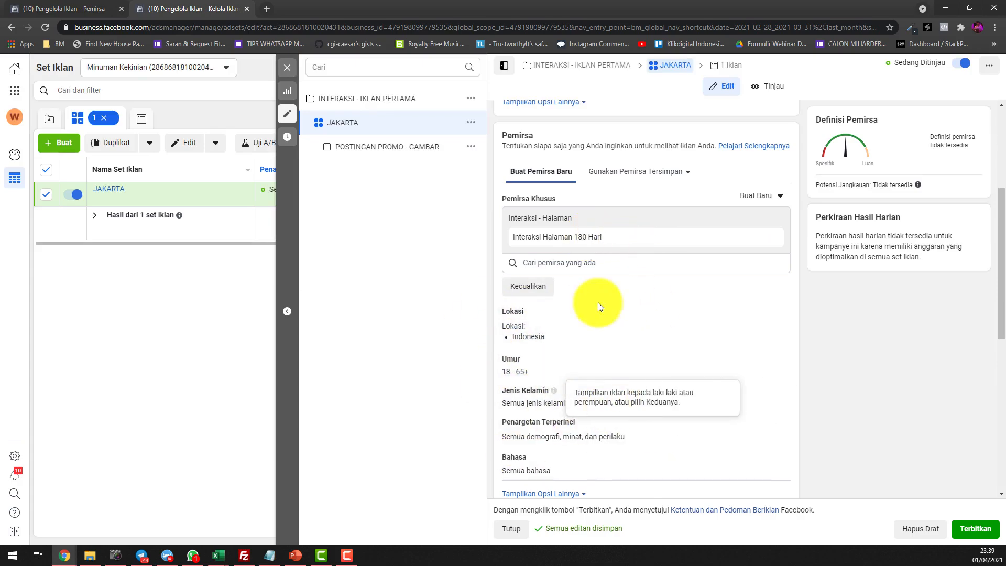
- Return to the Pemirsa list and review the audience types on offer and the Ukuran of Interaksi Halaman 180 Hari
left_click(62, 9)
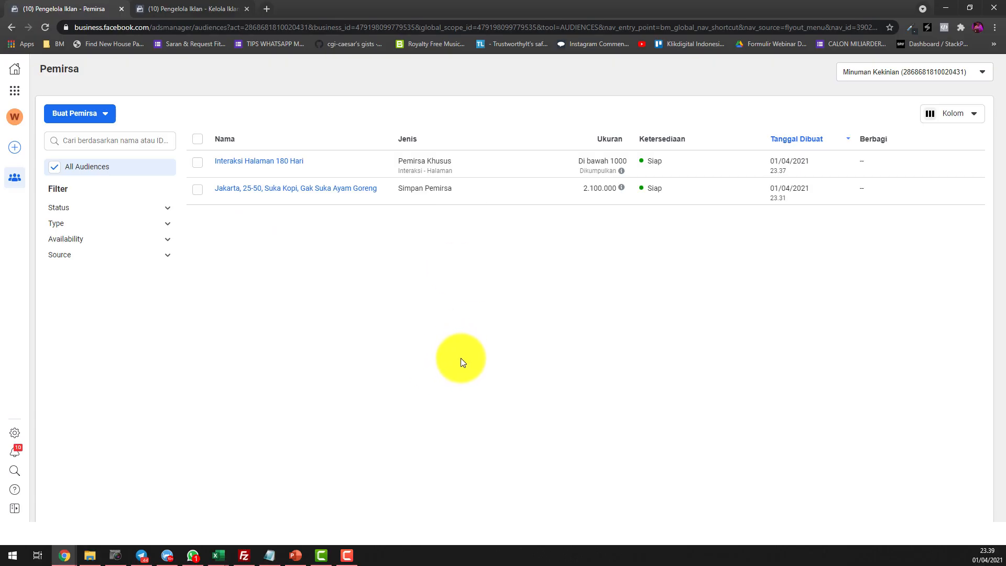
left_click(105, 113)
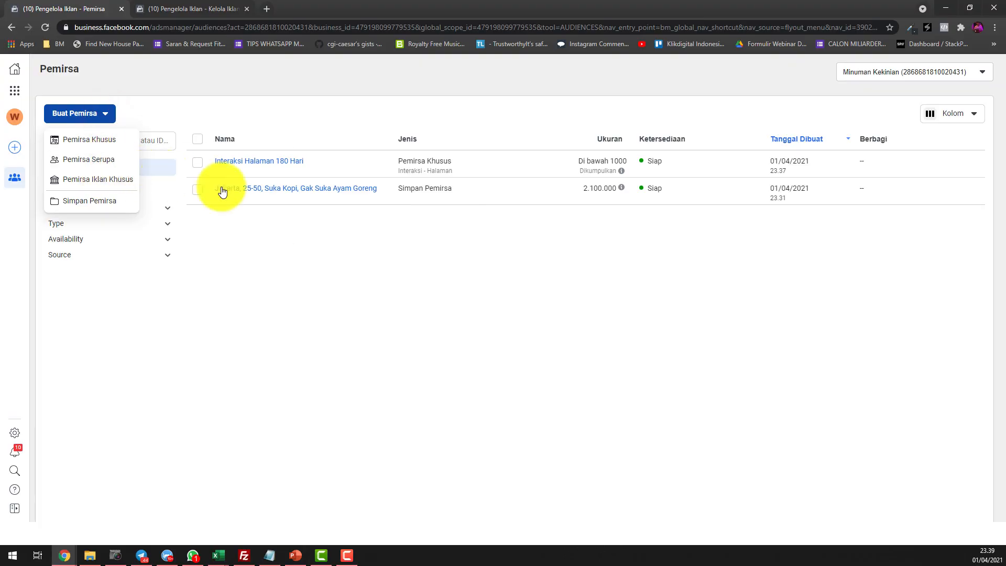
left_click(376, 277)
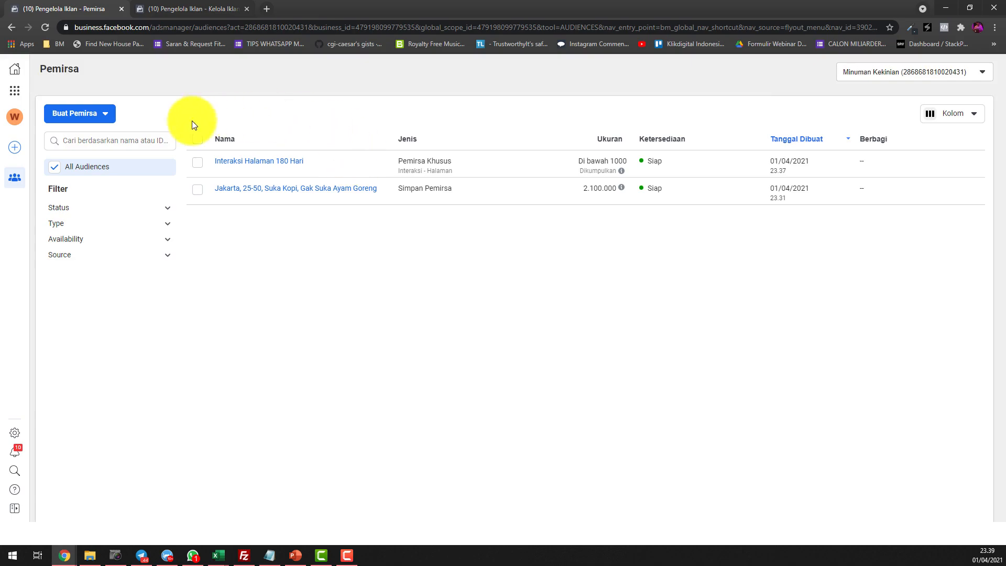
mouse_move(225, 158)
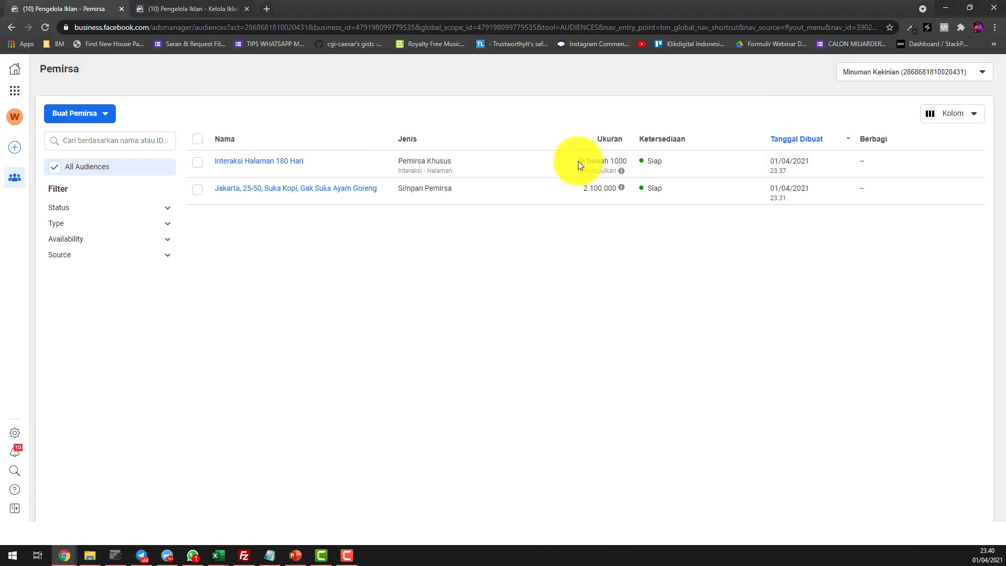
left_click_drag(580, 162, 628, 157)
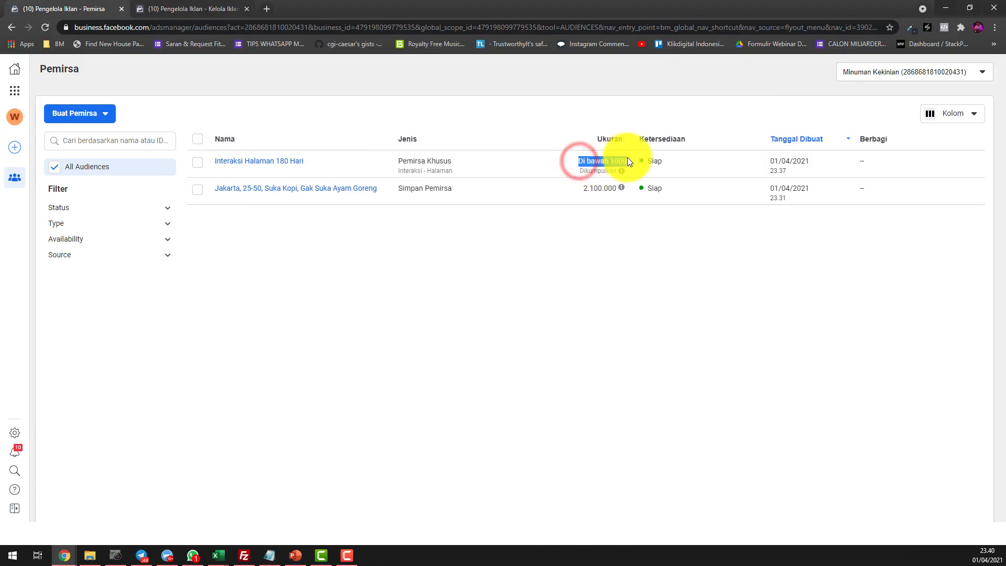
left_click(609, 254)
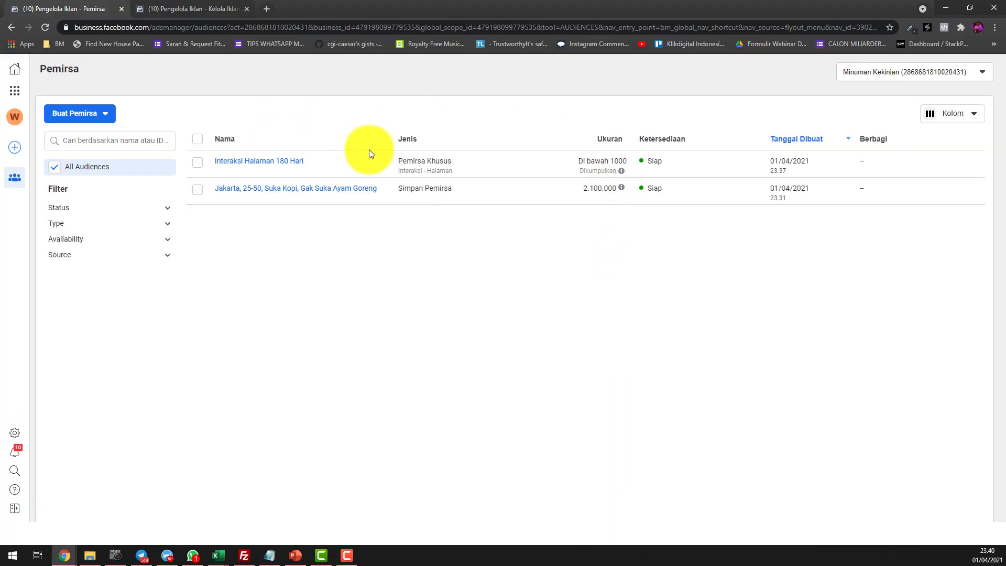
left_click(342, 161)
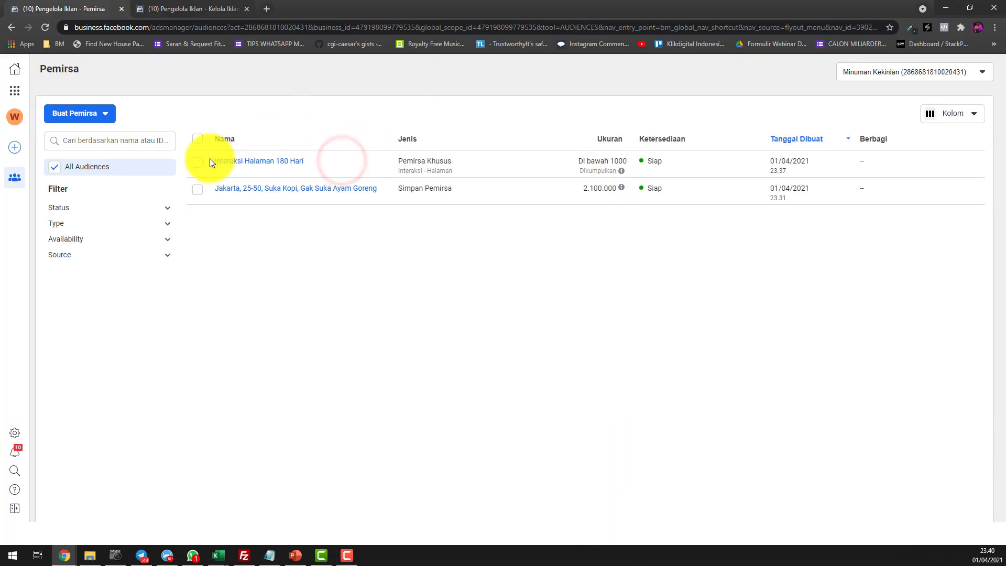
left_click_drag(578, 161, 627, 163)
left_click(493, 301)
left_click(106, 114)
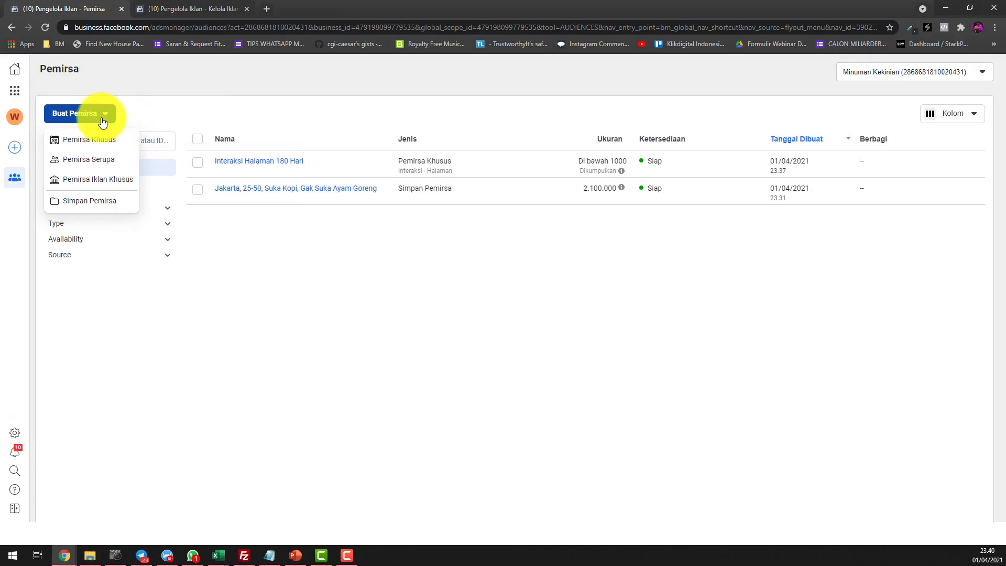
left_click(207, 115)
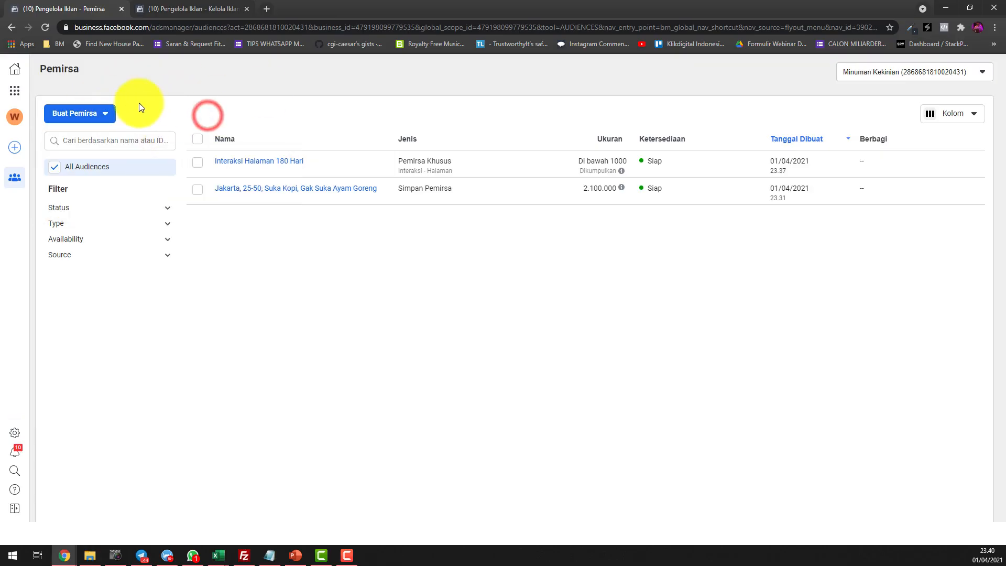
left_click(108, 117)
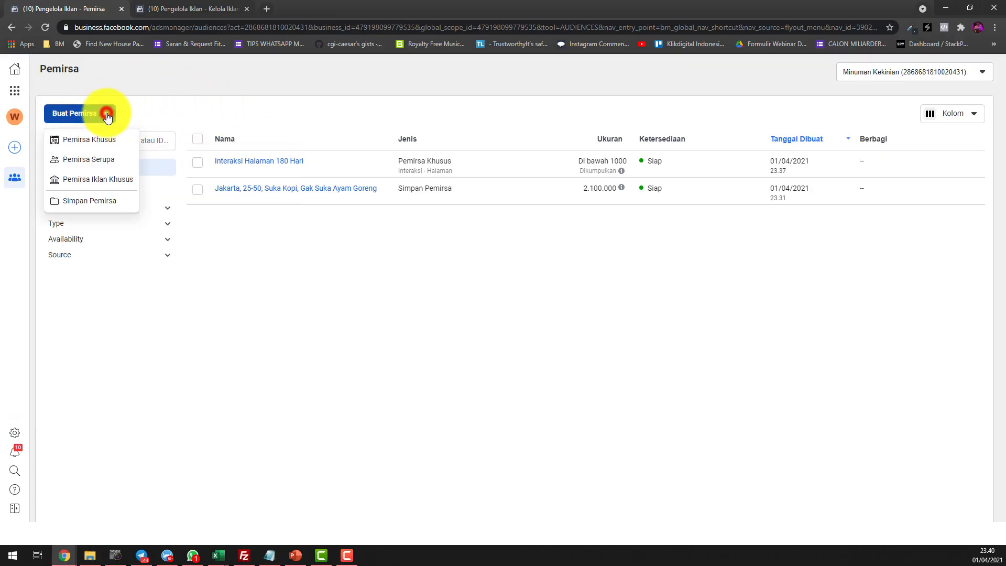
left_click(388, 99)
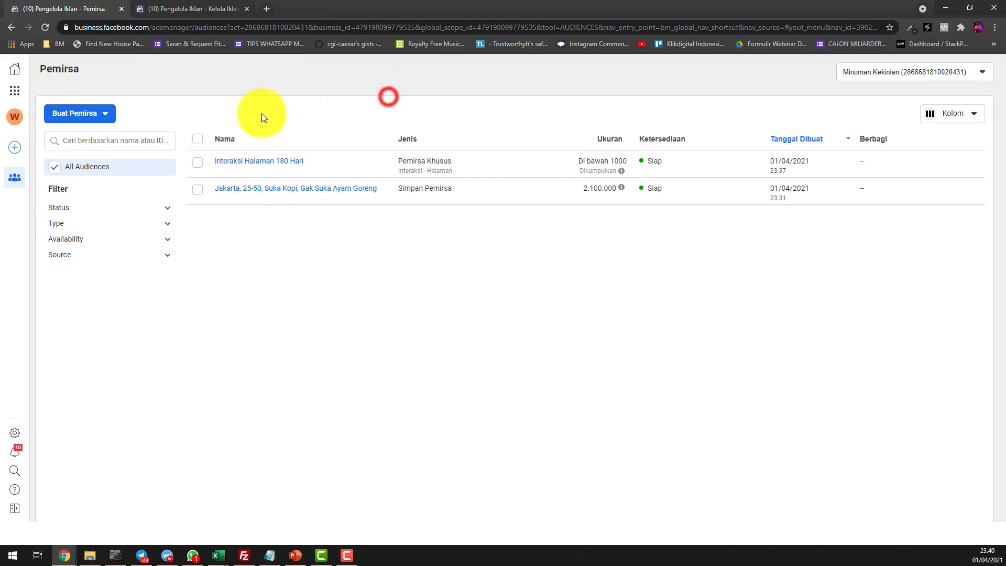
left_click(198, 167)
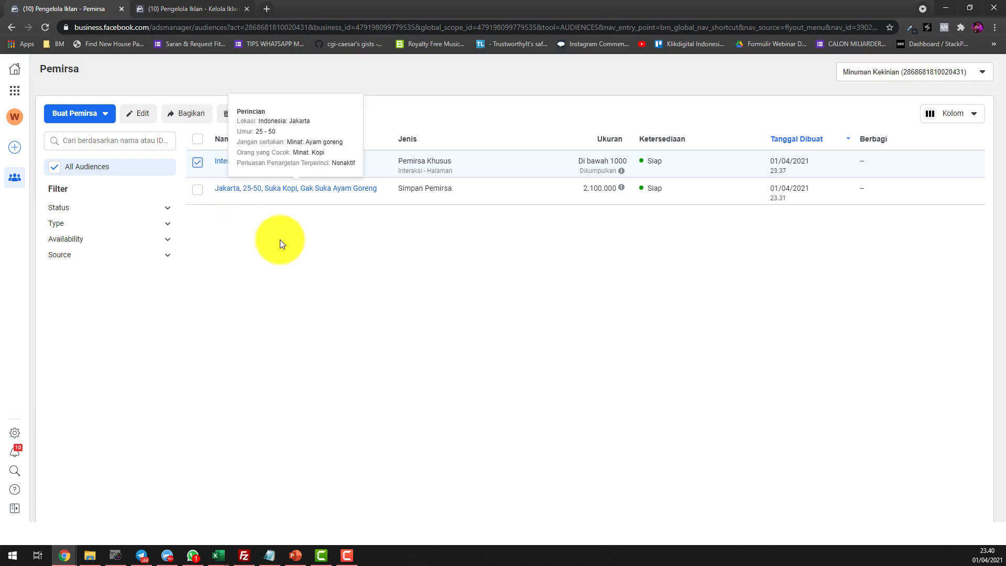
left_click(198, 162)
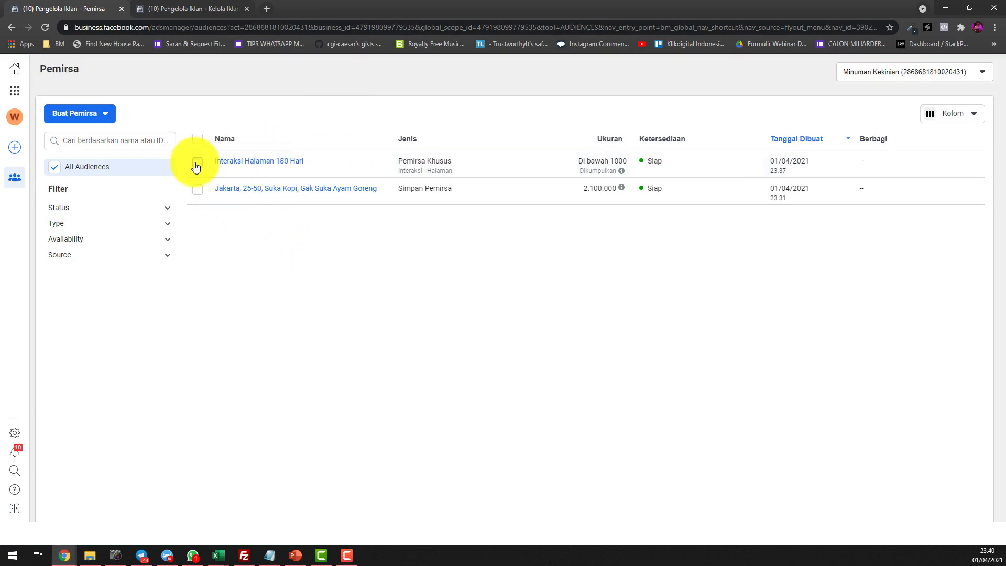
left_click(90, 112)
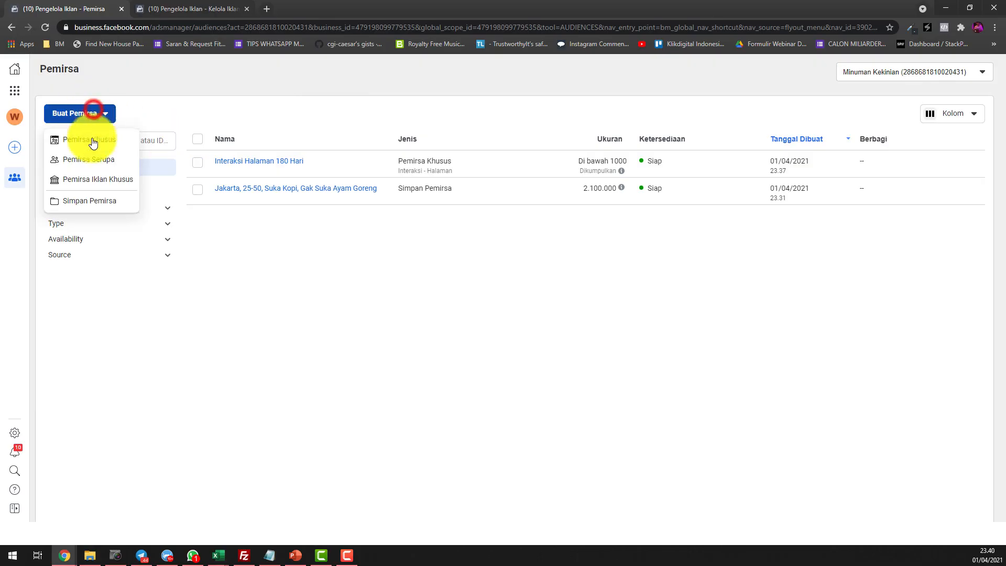
left_click(318, 272)
left_click(197, 162)
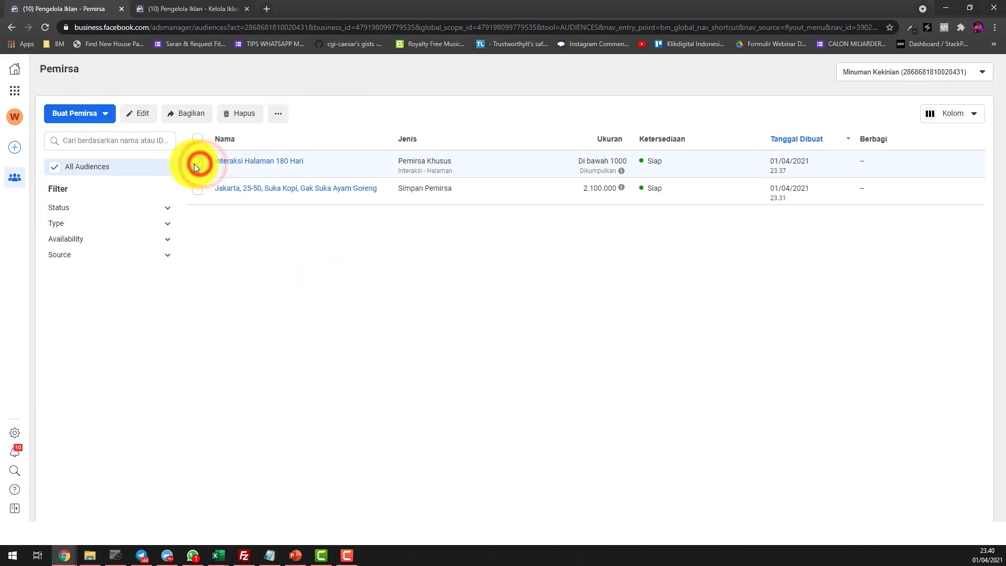
left_click(281, 116)
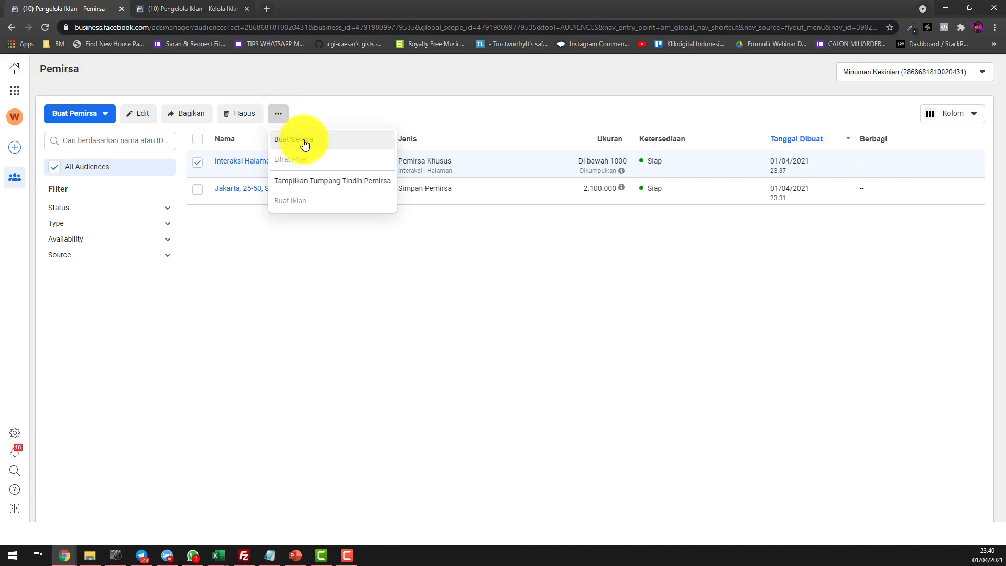
left_click(414, 327)
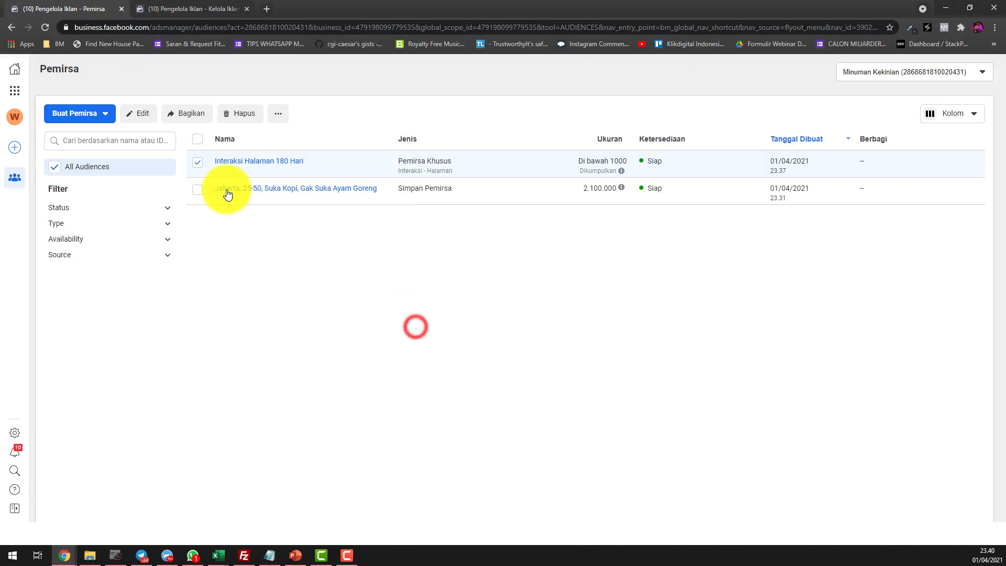
left_click(198, 163)
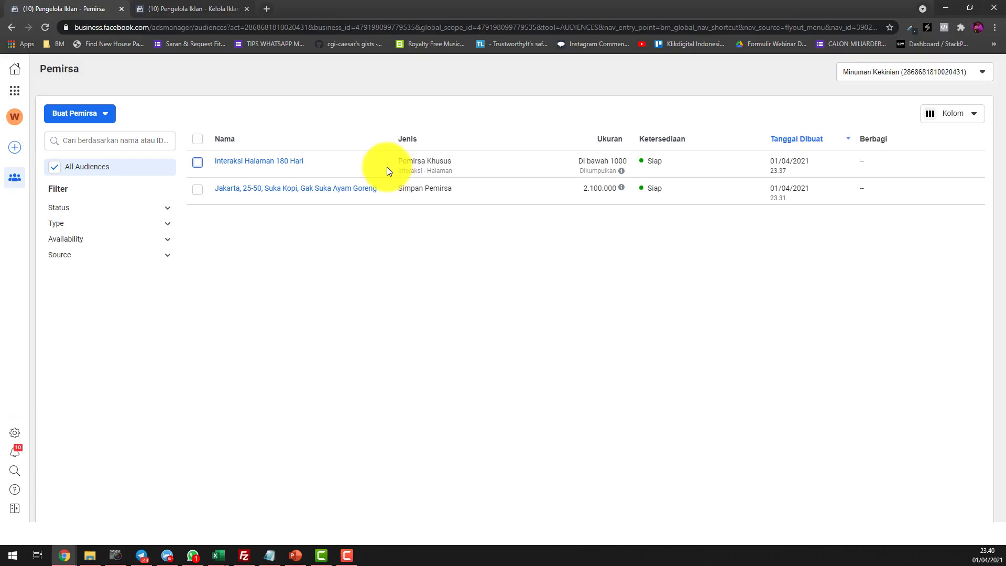
- Start a lookalike audience (Buat Serupa) from the custom audience Interaksi Halaman 180 Hari, keeping it as the source
left_click(199, 163)
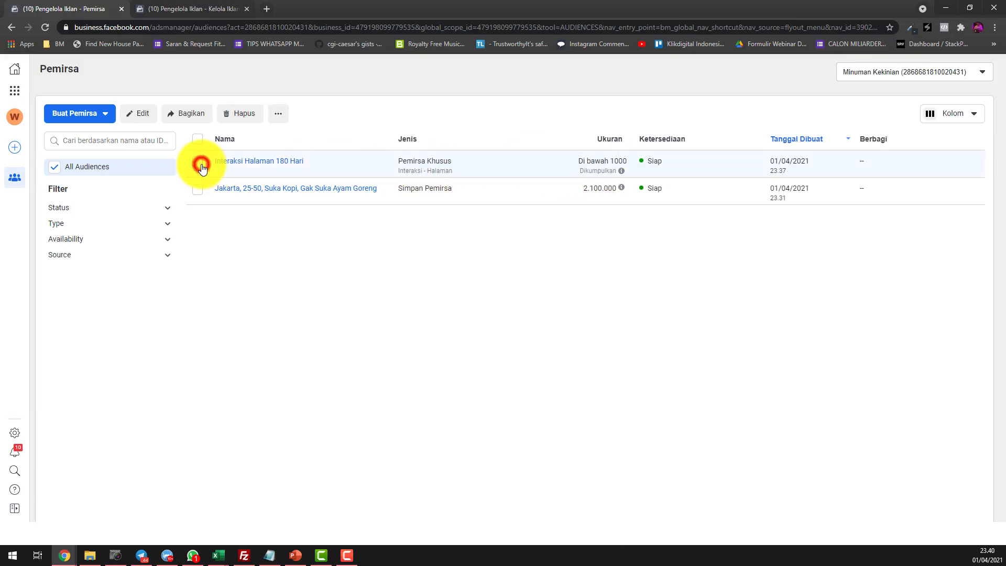
left_click(282, 118)
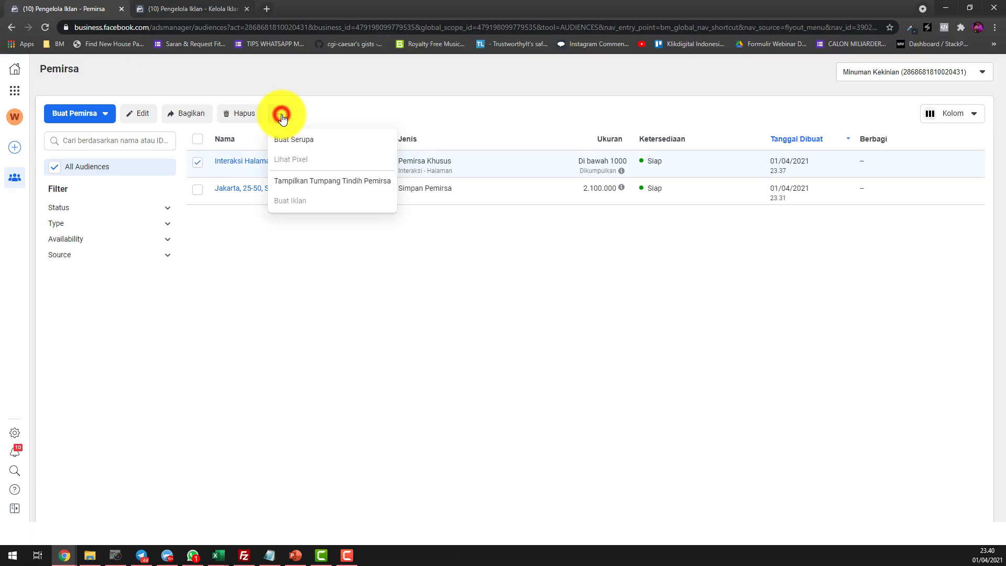
left_click(312, 149)
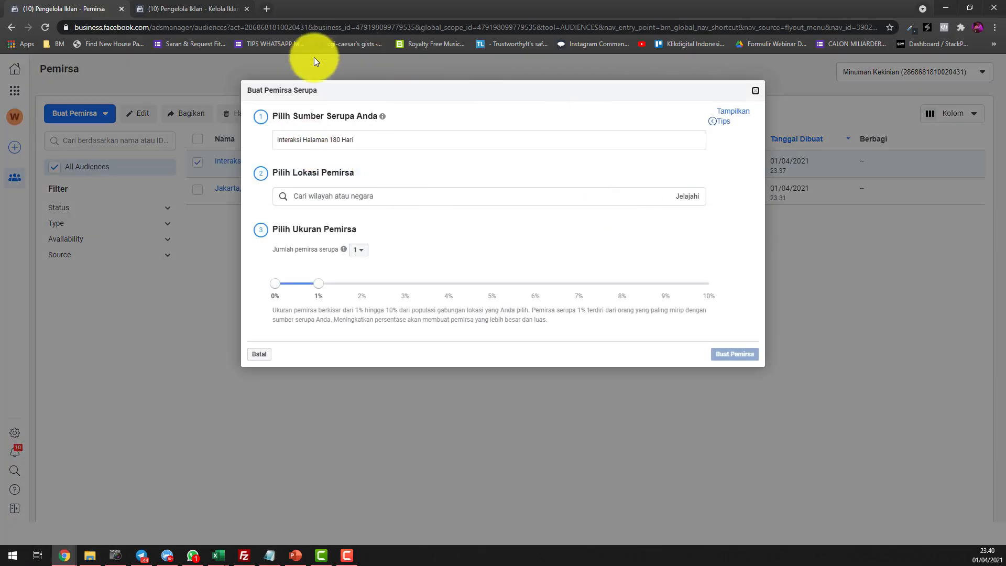
left_click_drag(419, 142, 266, 142)
left_click(618, 165)
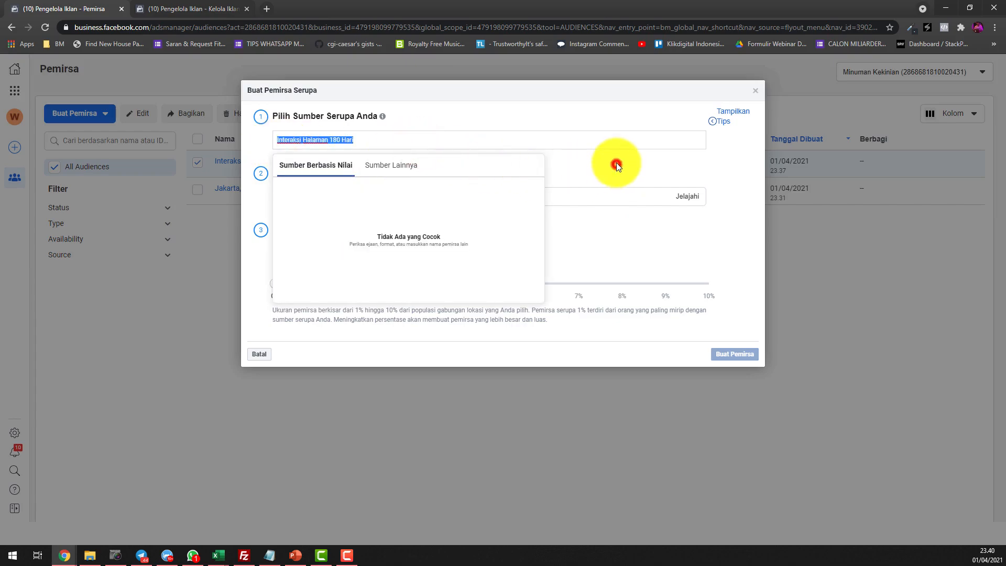
left_click(558, 136)
left_click(636, 121)
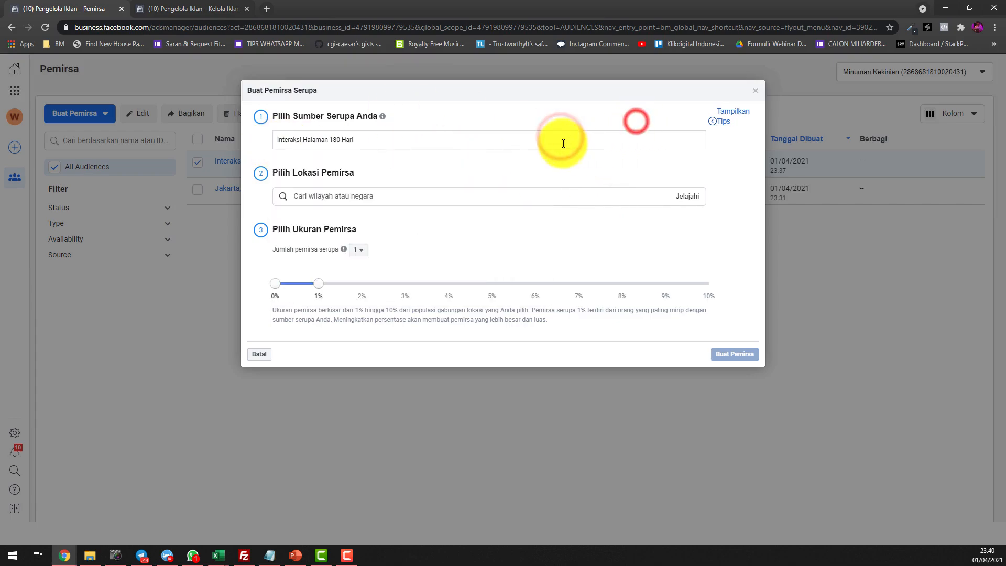
- Set the lookalike audience's location to Indonesia
left_click(471, 197)
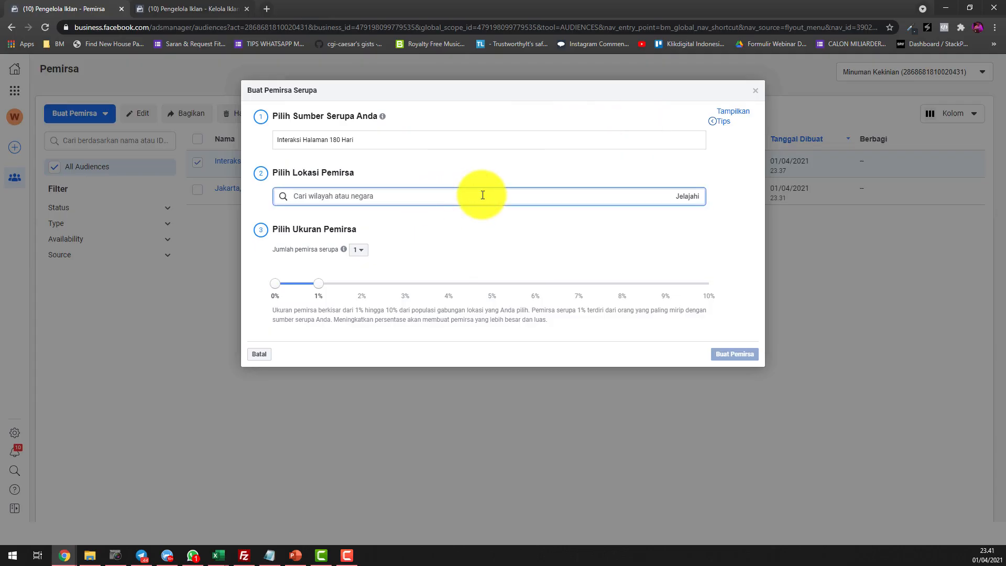
type("Indonesia")
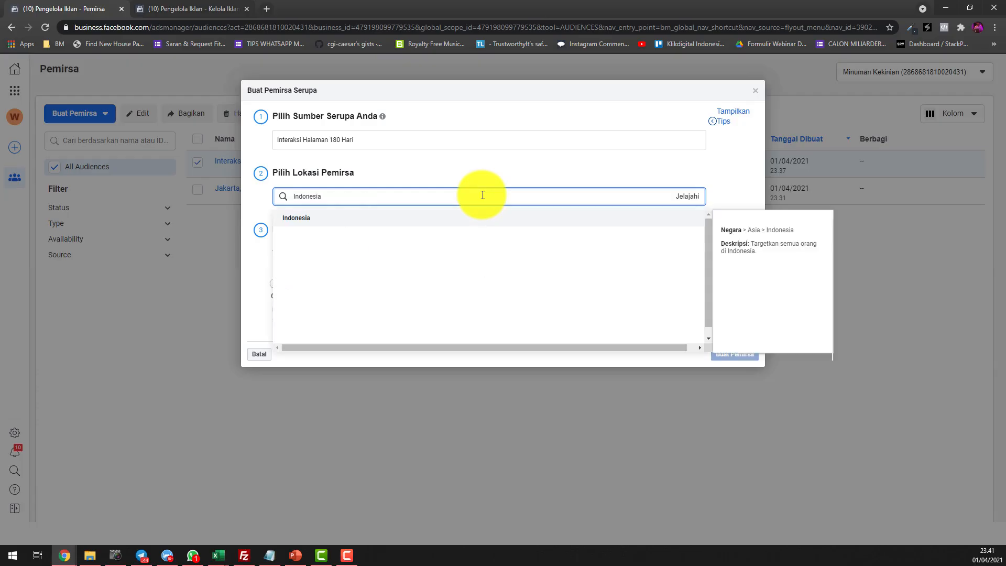
left_click(297, 221)
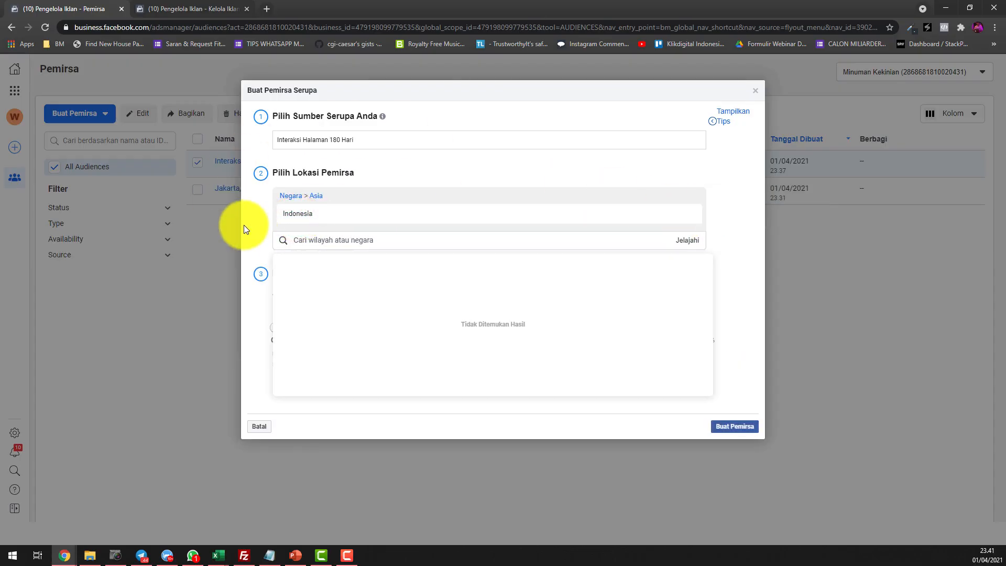
left_click(244, 229)
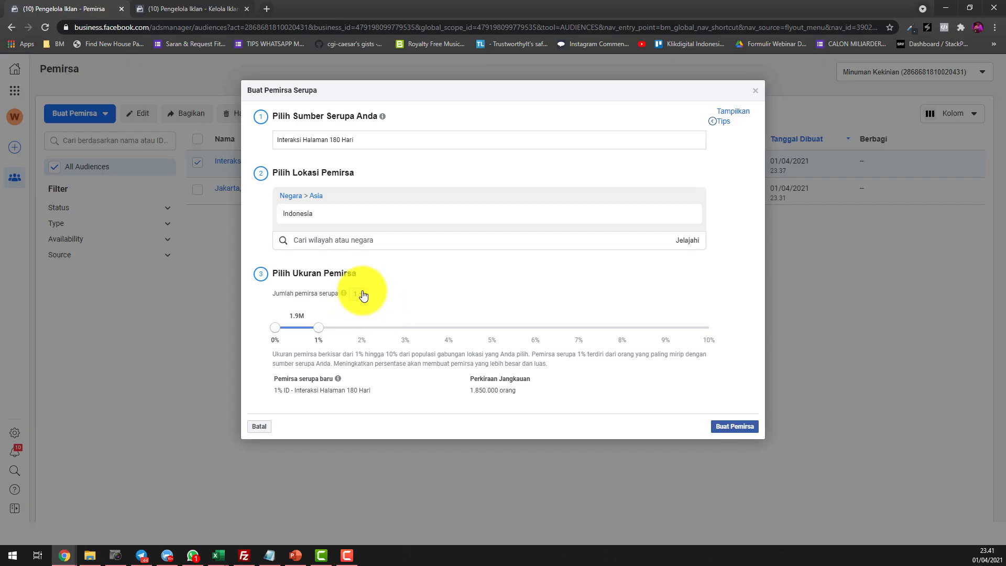
- Raise the number of lookalike audiences one at a time to 6 and extend the last range to 10%
mouse_move(344, 293)
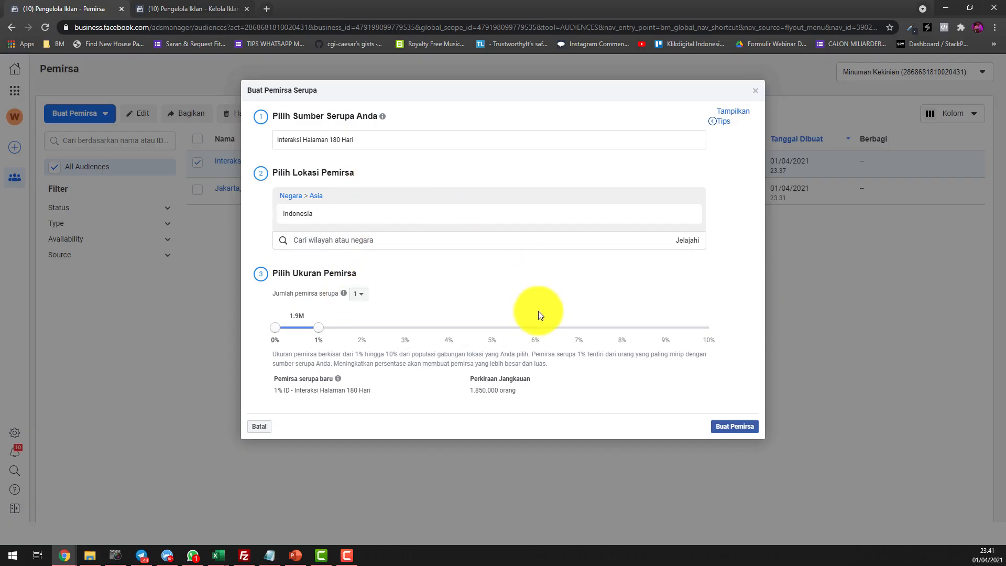
left_click(360, 295)
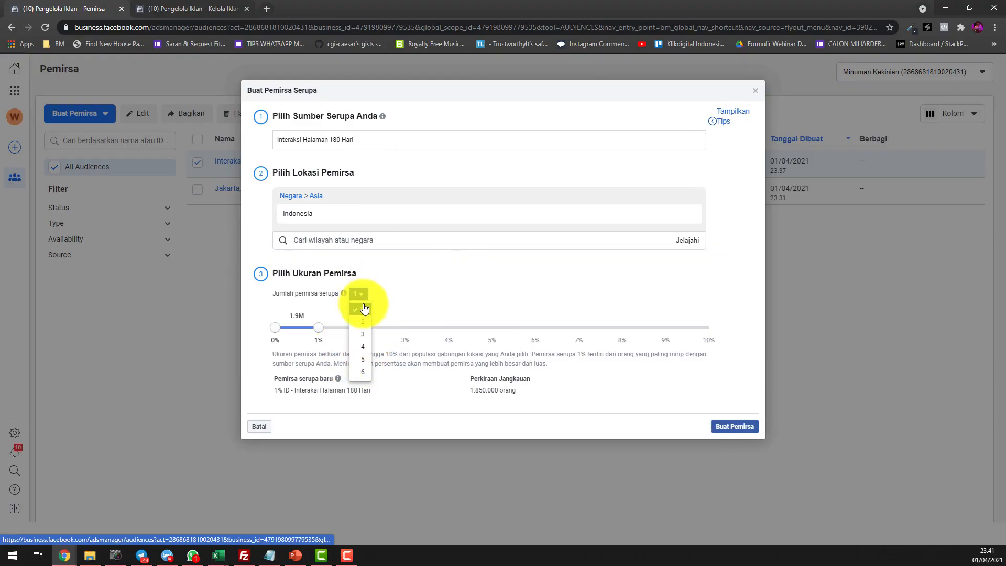
left_click(362, 321)
left_click(359, 295)
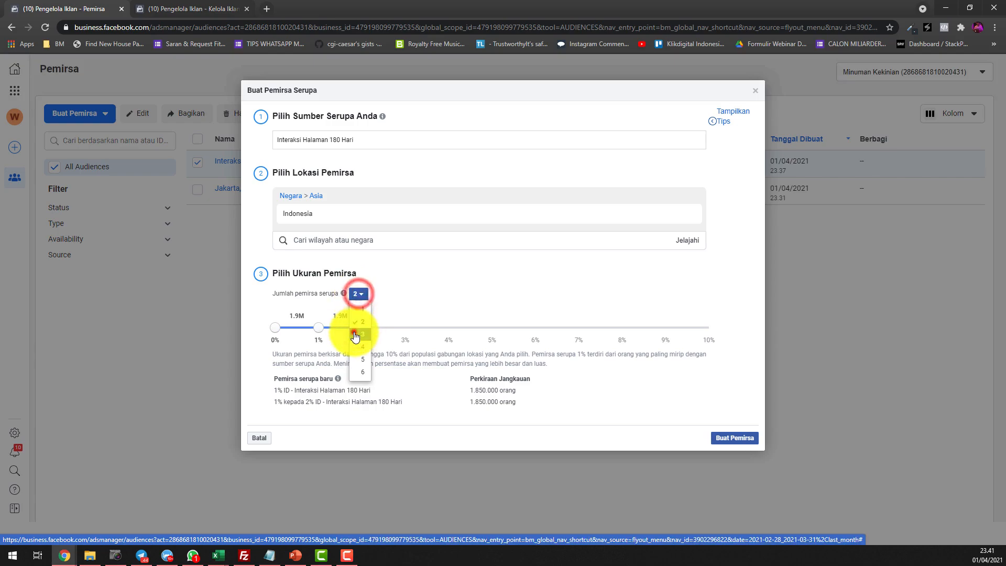
left_click(362, 333)
left_click(359, 295)
left_click(363, 347)
left_click(360, 293)
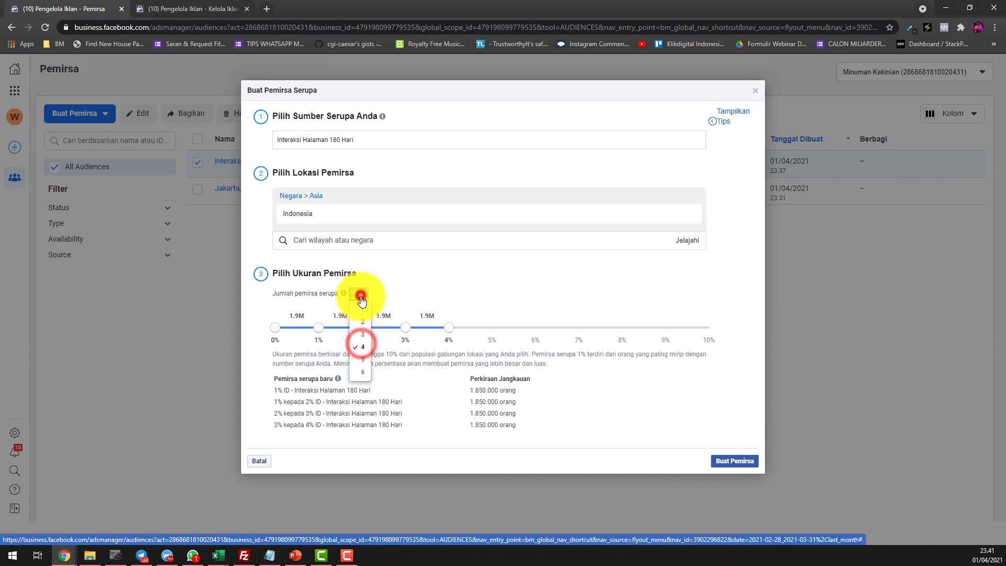
left_click(362, 359)
left_click(362, 292)
left_click(363, 372)
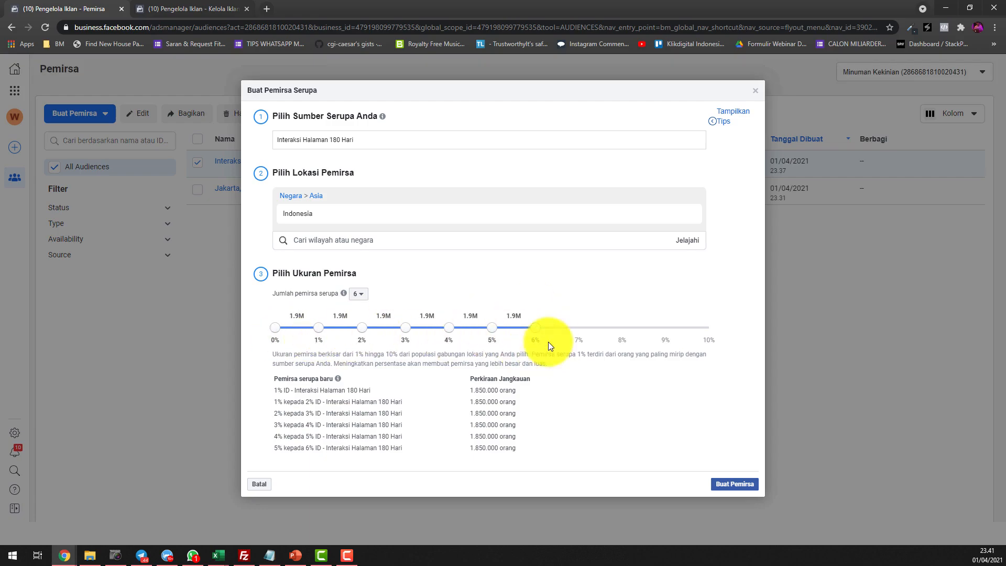
left_click_drag(539, 334, 703, 335)
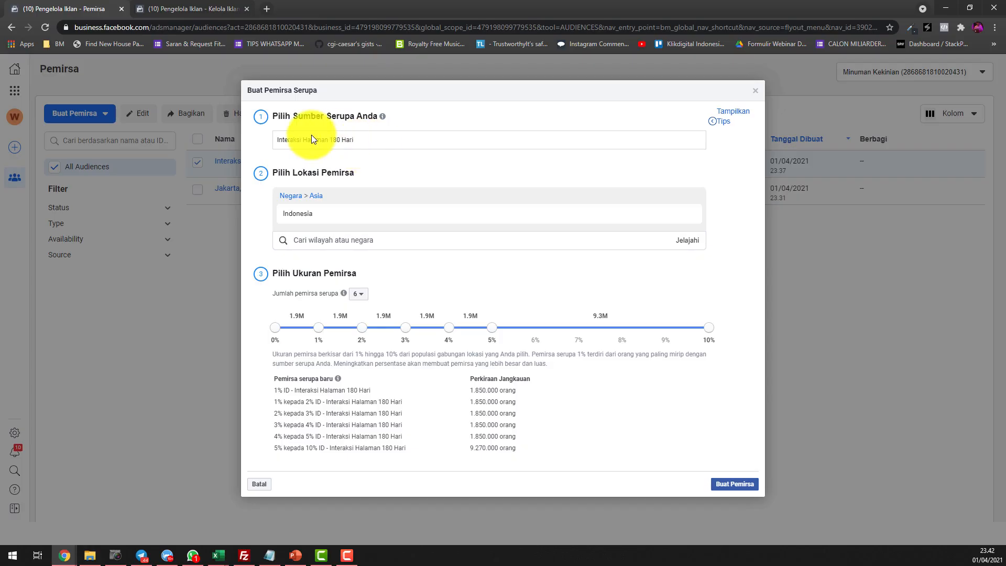
- Pull the last lookalike range back to 6% and set the number of lookalike audiences to 1
left_click_drag(709, 327, 535, 330)
left_click(360, 294)
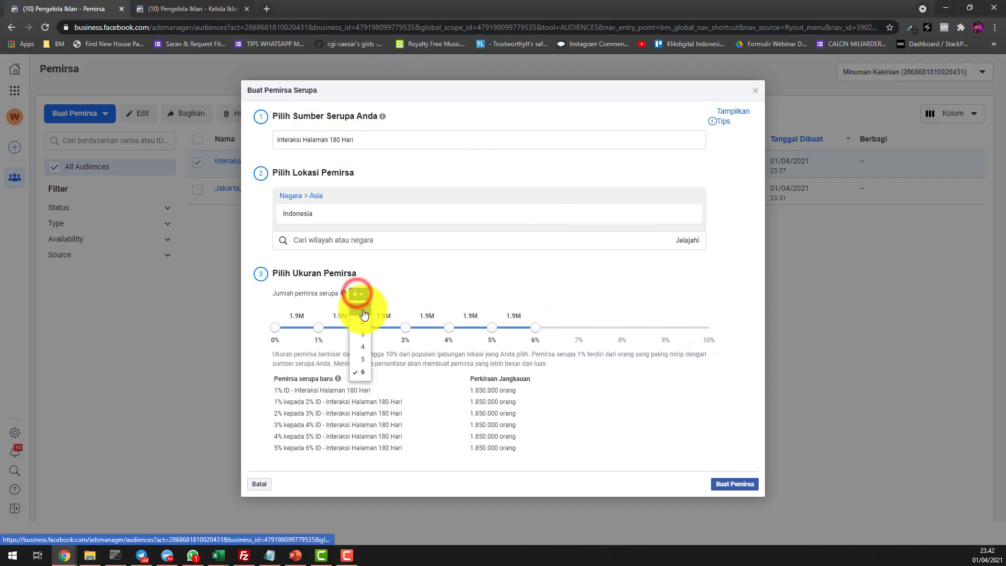
left_click(366, 311)
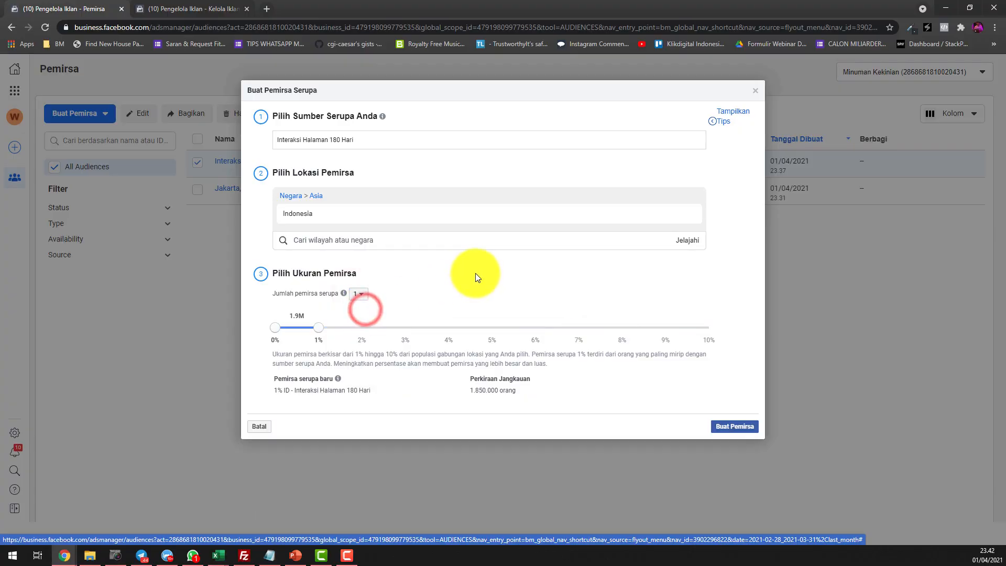
- Examine the 0–1% lookalike range and its Perkiraan Jangkauan for Indonesia
left_click(318, 328)
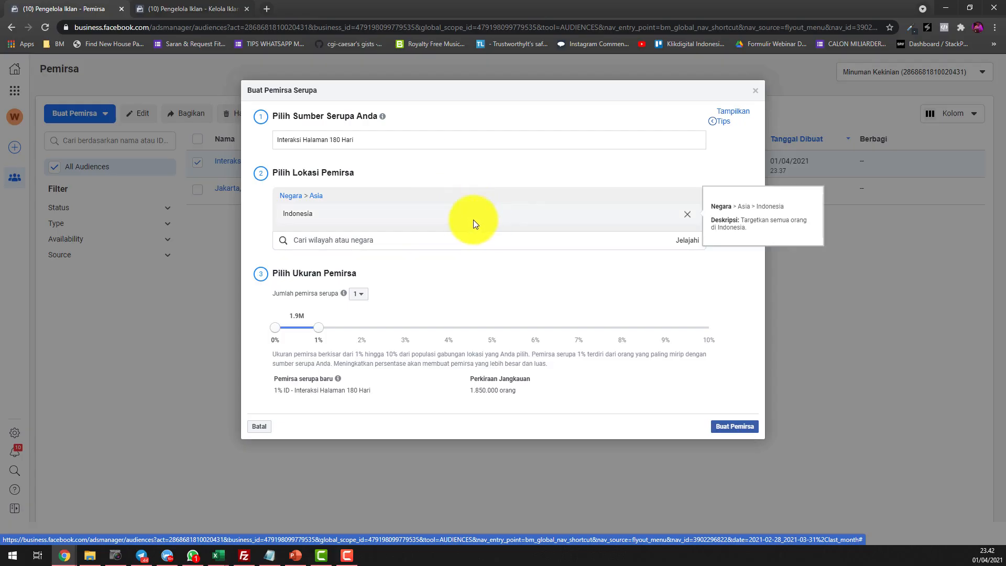
left_click(317, 330)
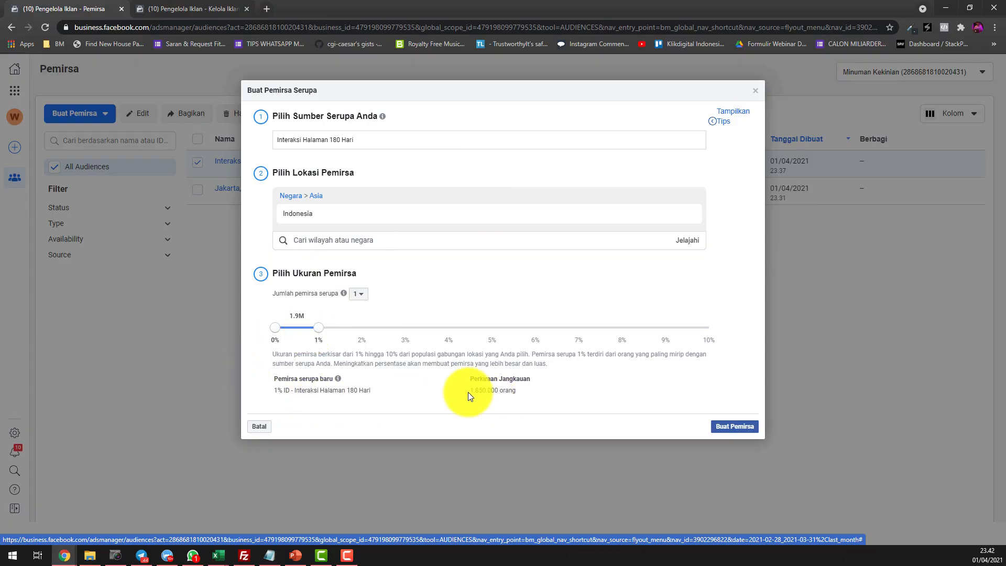
left_click_drag(472, 392, 540, 395)
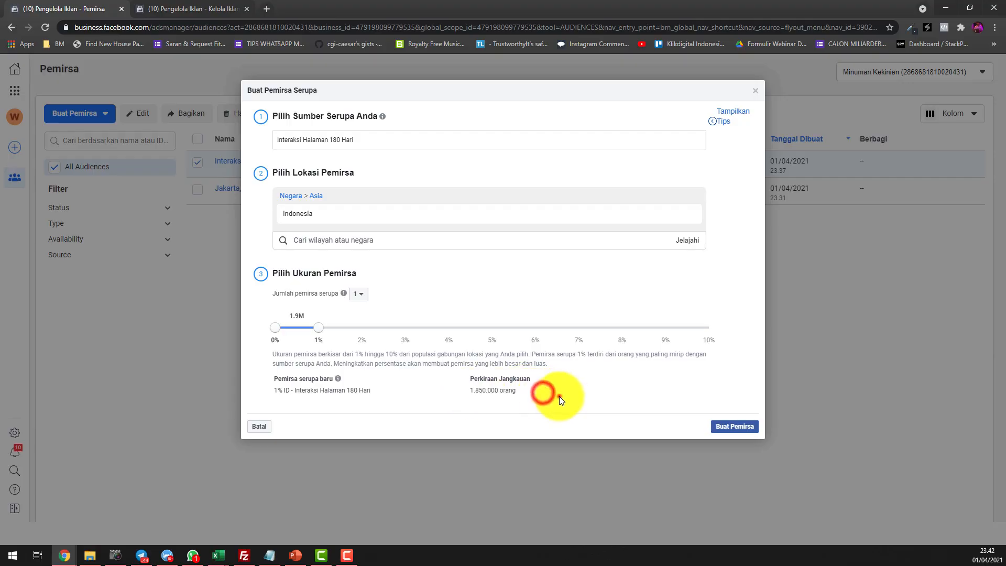
left_click_drag(547, 393, 467, 395)
left_click(548, 395)
left_click_drag(559, 393, 469, 390)
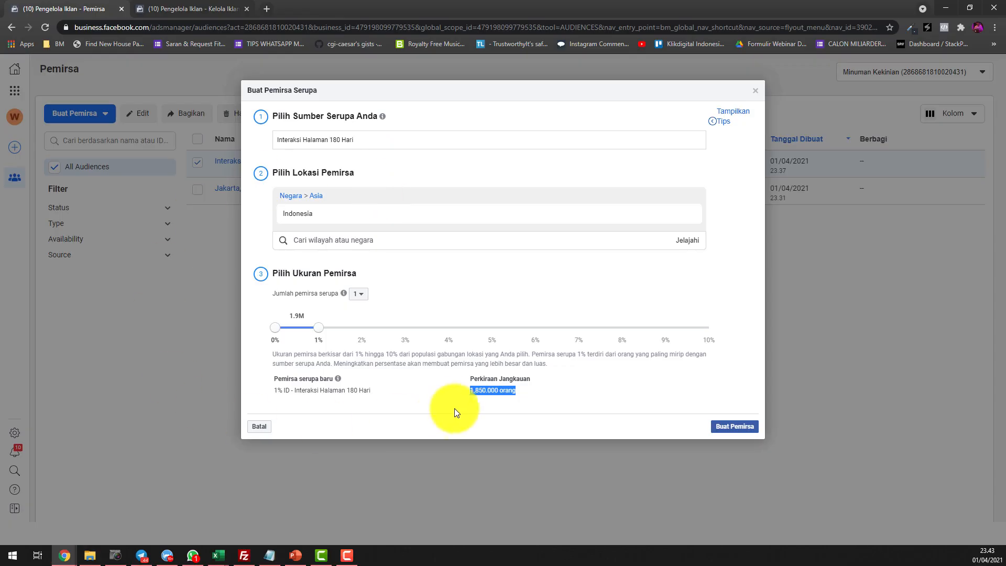
left_click(491, 392)
left_click_drag(468, 393, 535, 393)
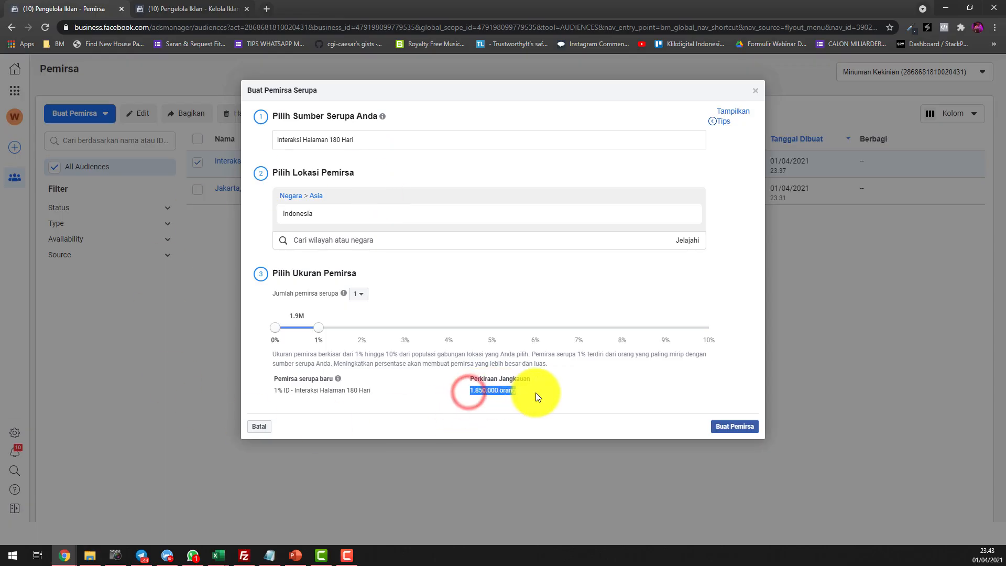
left_click(557, 388)
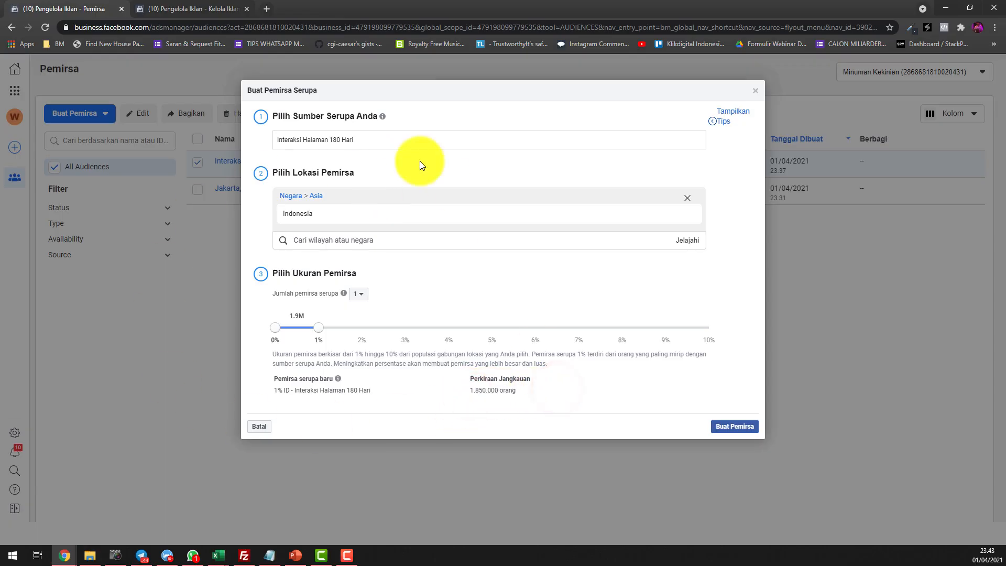
- Create the 1% Indonesia lookalike audience of Interaksi Halaman 180 Hari, retrying the submission once
left_click(747, 430)
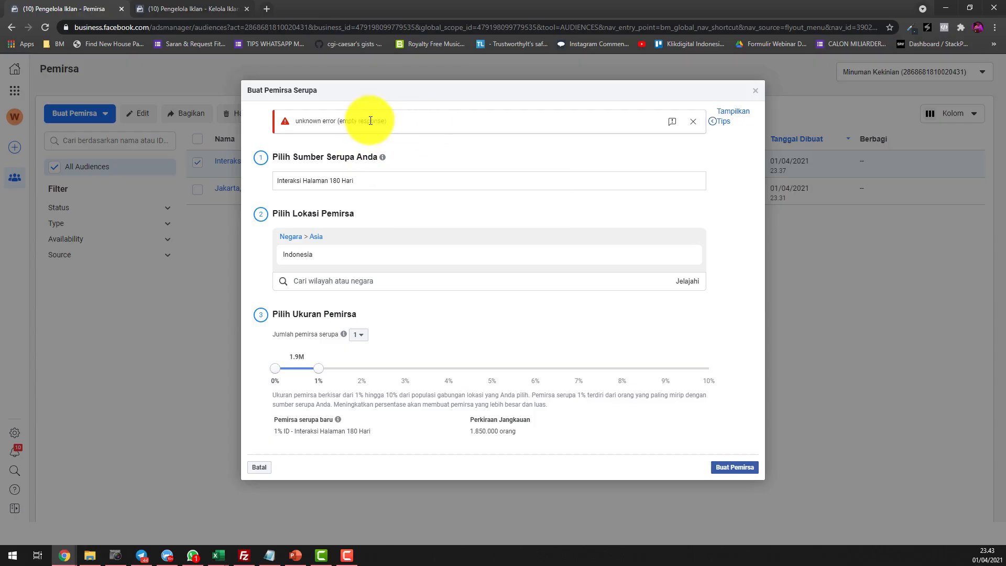
left_click(693, 121)
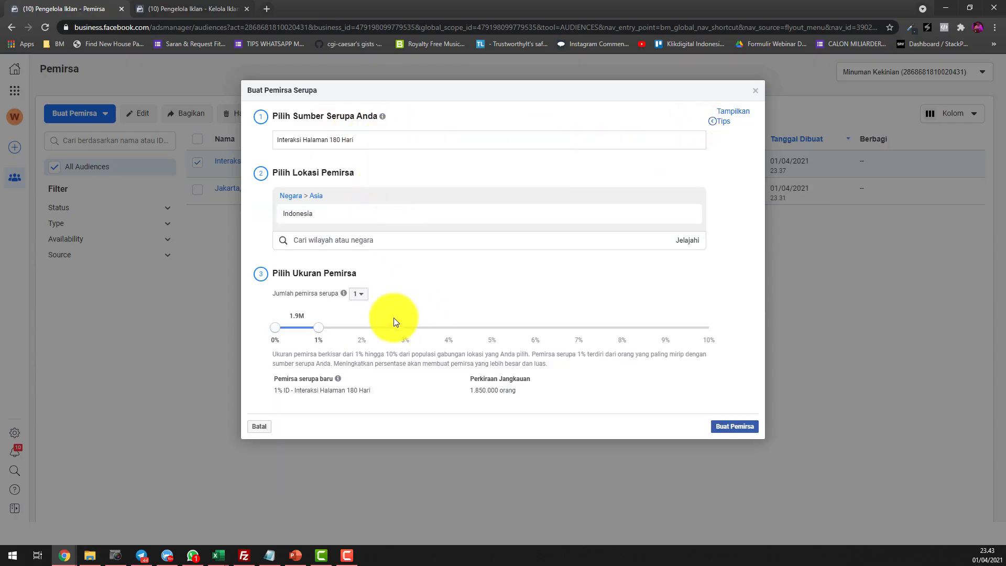
left_click(737, 427)
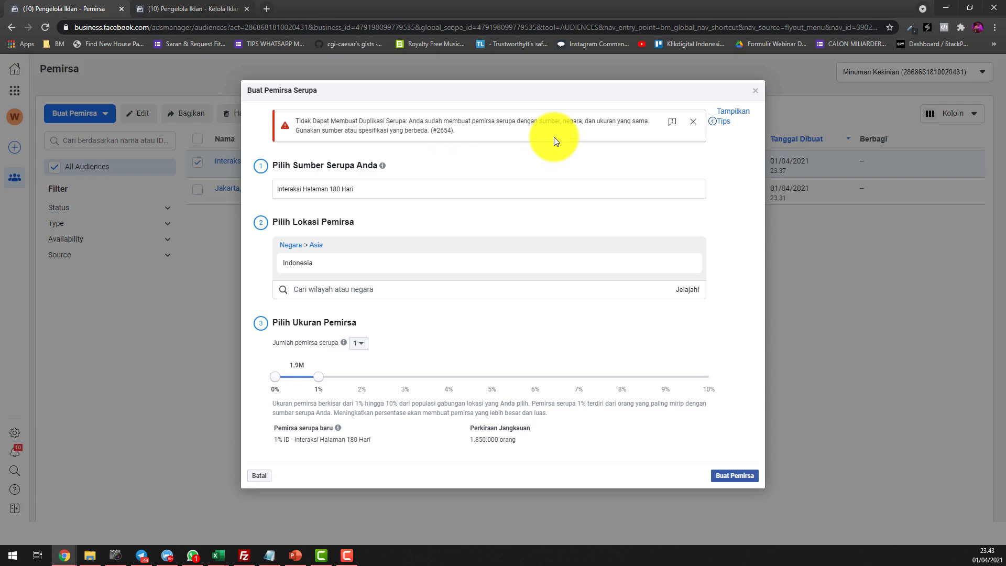
- Close the lookalike dialog and reload the Pemirsa list to check the new lookalike audience's Ukuran and collection status
left_click(755, 90)
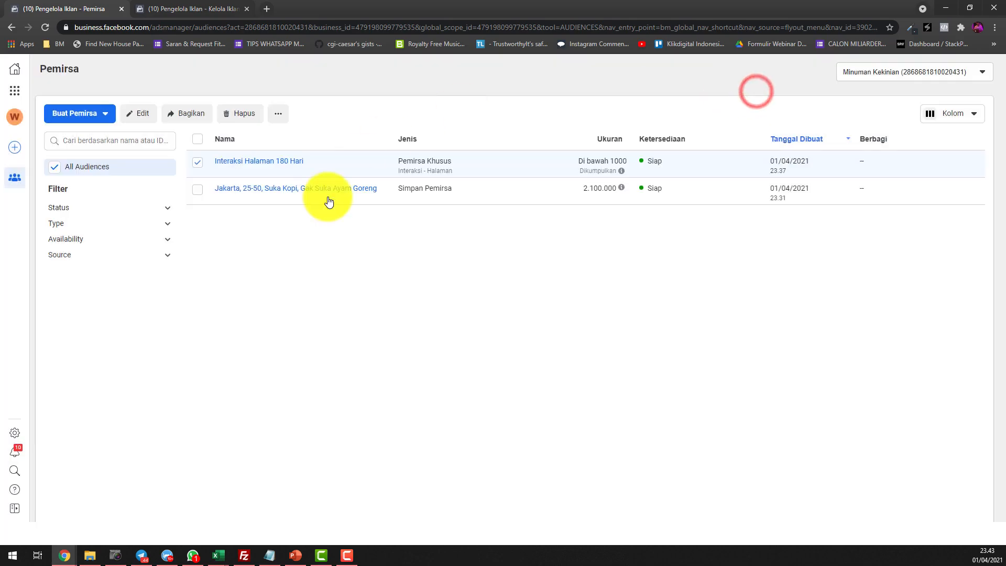
left_click(45, 27)
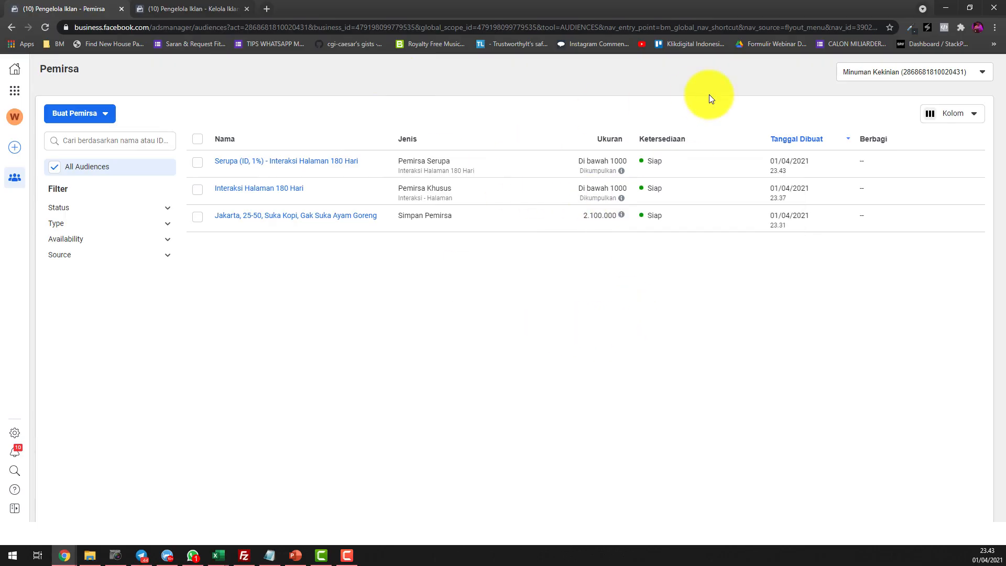
mouse_move(625, 173)
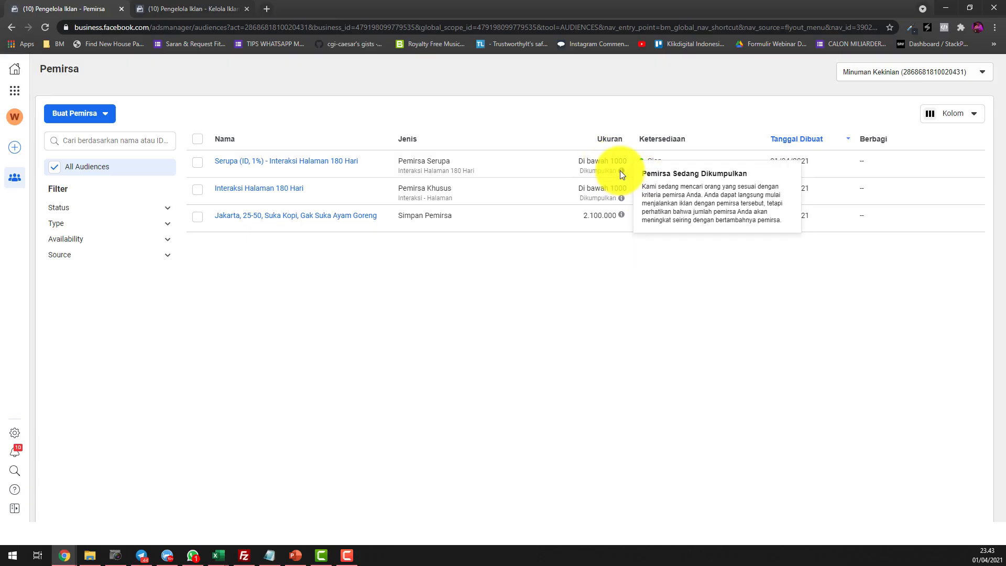
left_click_drag(579, 161, 624, 159)
left_click(669, 340)
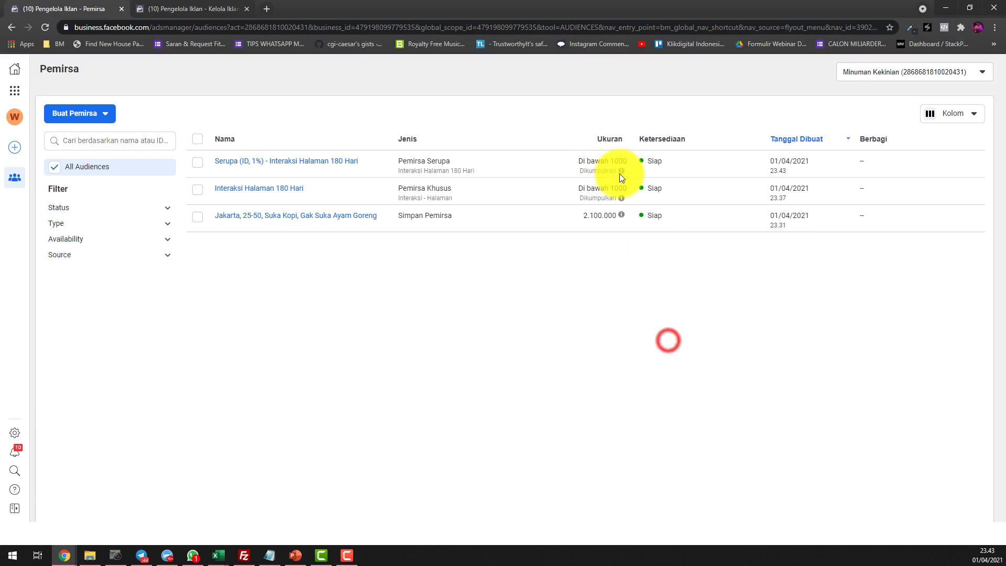
- Add the lookalike audience Serupa (ID, 1%) - Interaksi Halaman 180 Hari to the Pemirsa Khusus of the JAKARTA ad set
mouse_move(624, 171)
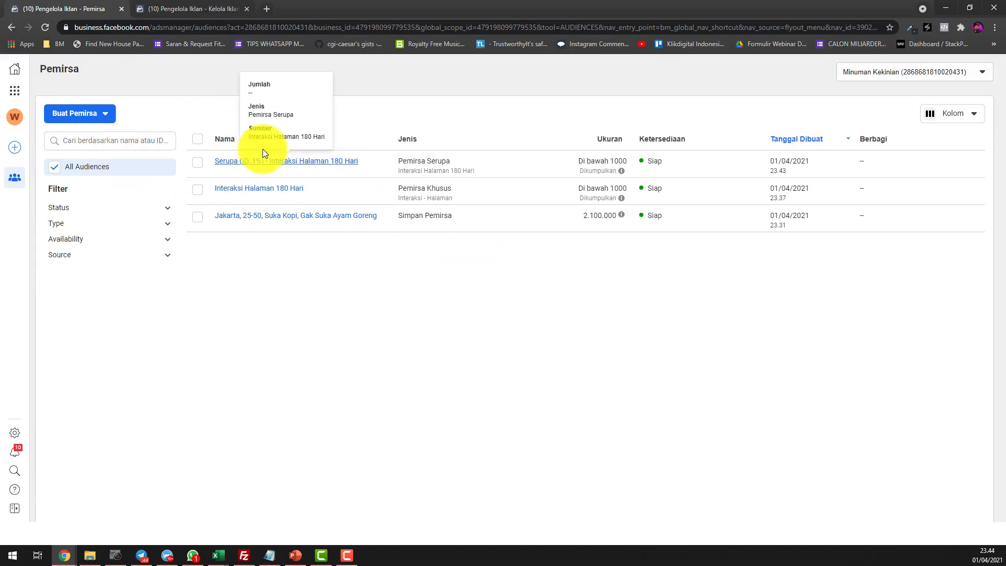
left_click(157, 8)
mouse_move(545, 197)
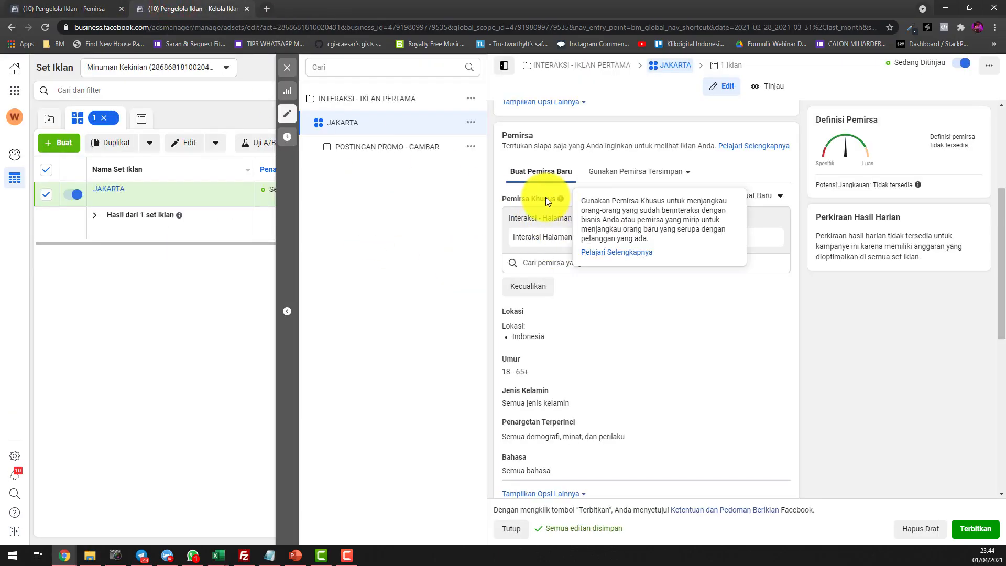
left_click(561, 262)
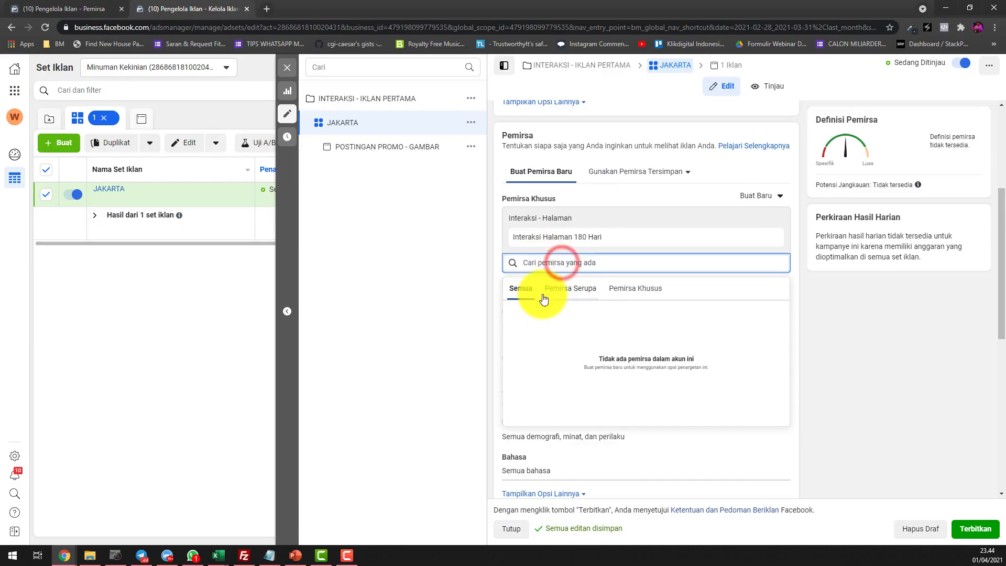
left_click(571, 289)
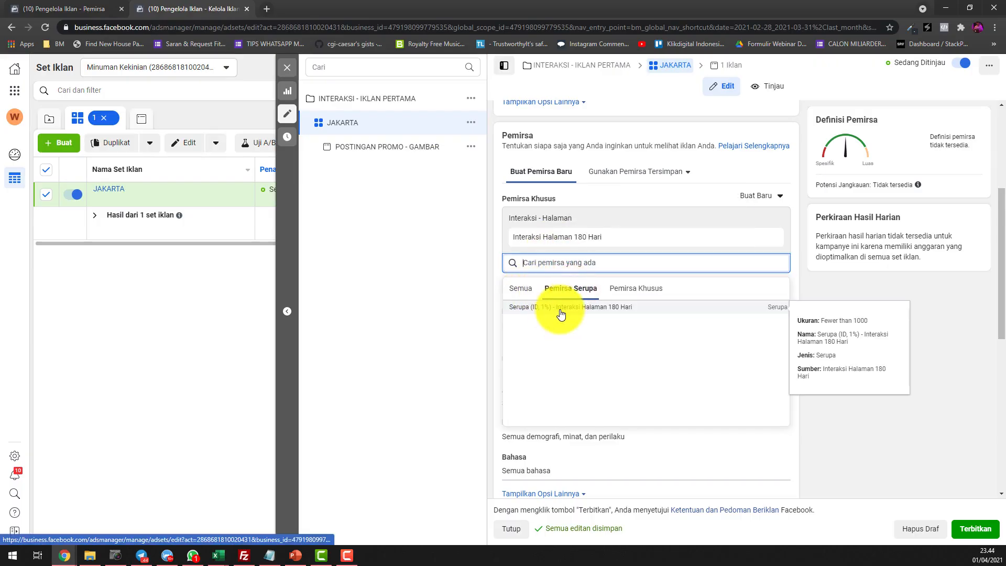
left_click(519, 289)
left_click(573, 288)
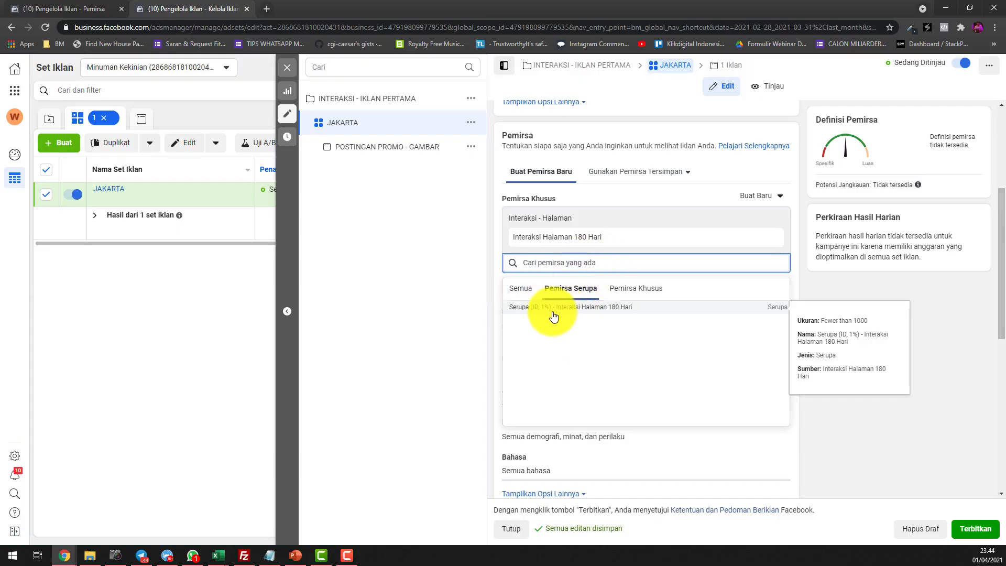
left_click(570, 308)
left_click(571, 308)
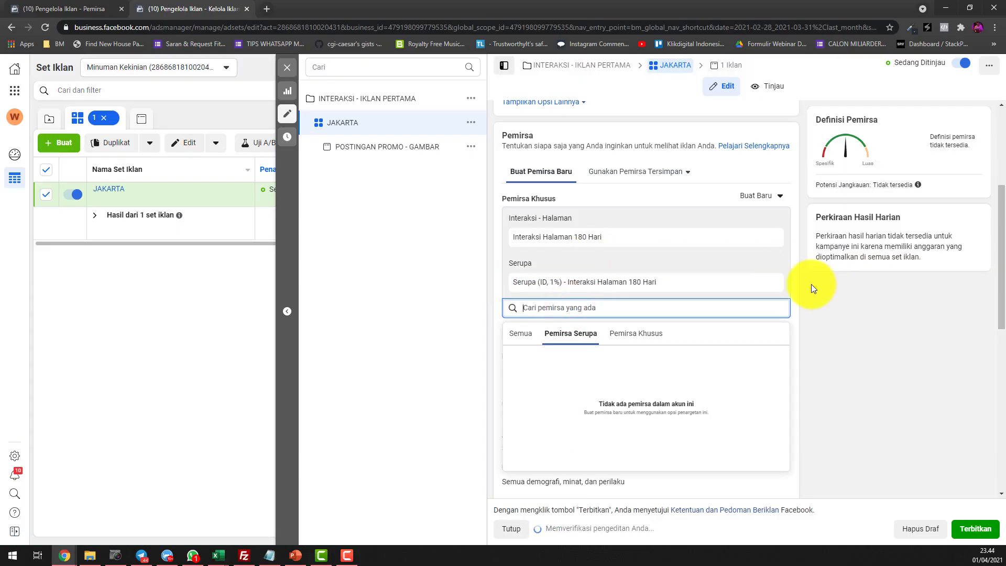
left_click(876, 354)
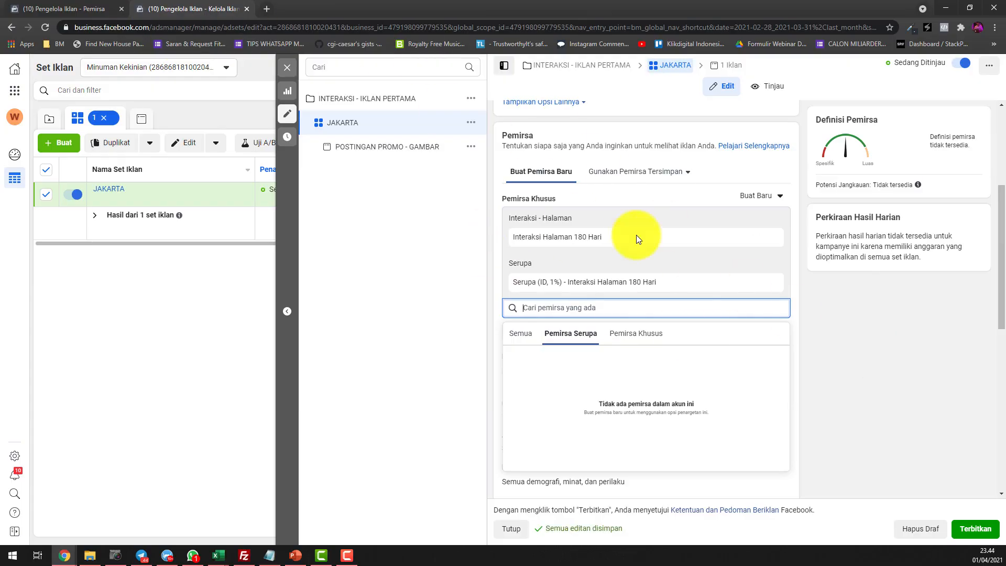
- Reload the Pemirsa list to review the Interaksi Halaman 180 Hari audience and its 1% lookalike, and switch to PowerPoint
left_click(18, 9)
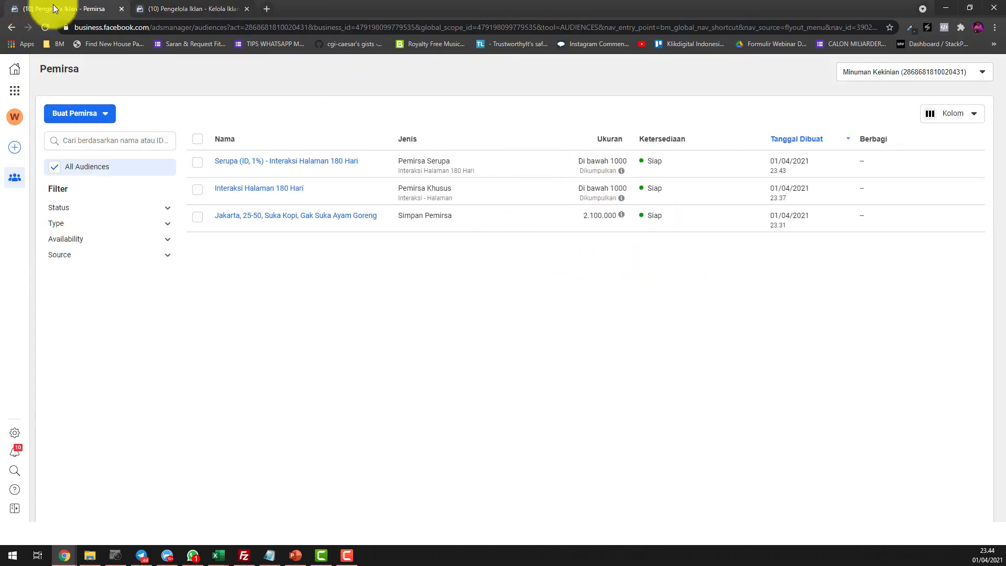
left_click(44, 27)
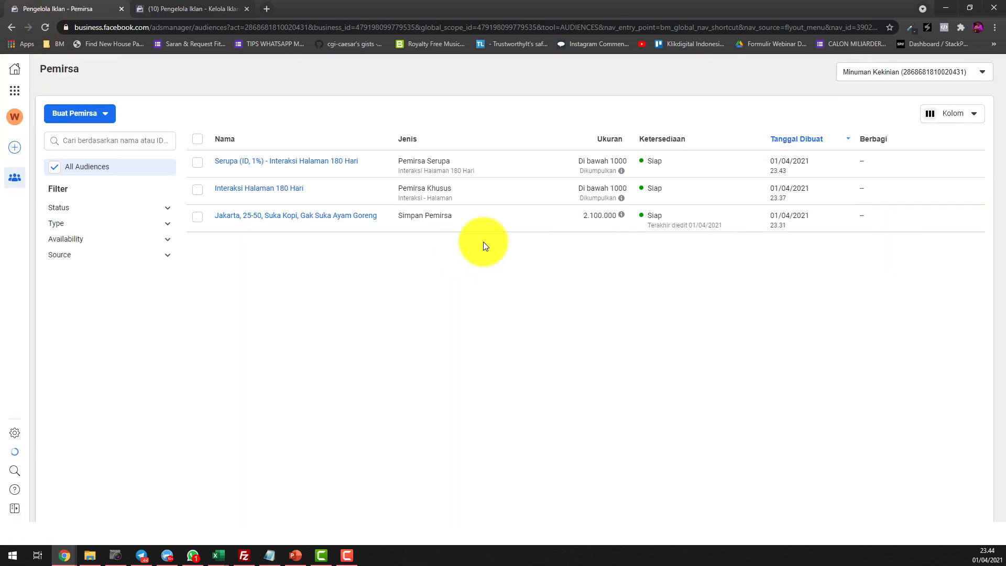
left_click(173, 9)
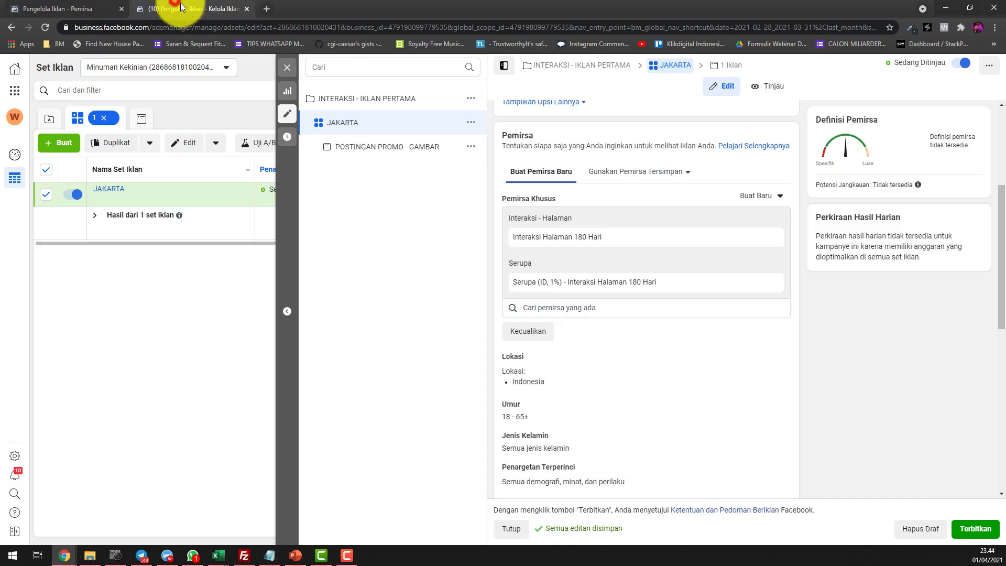
left_click(94, 9)
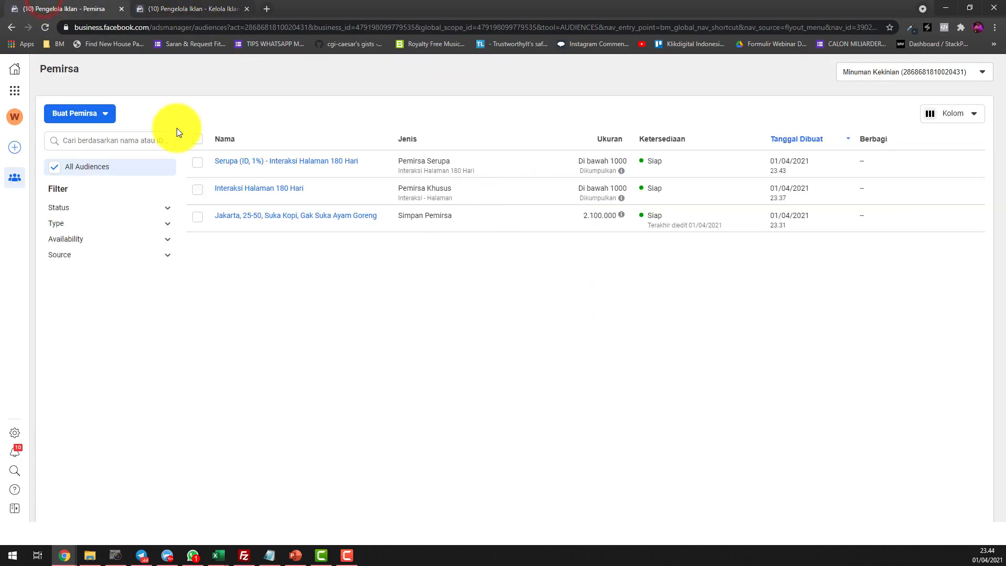
mouse_move(283, 186)
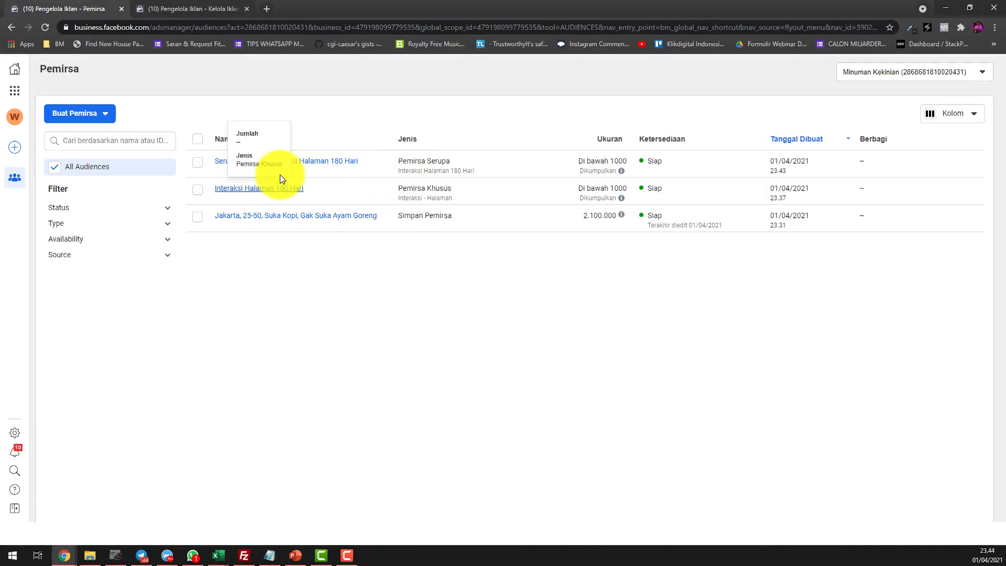
mouse_move(353, 162)
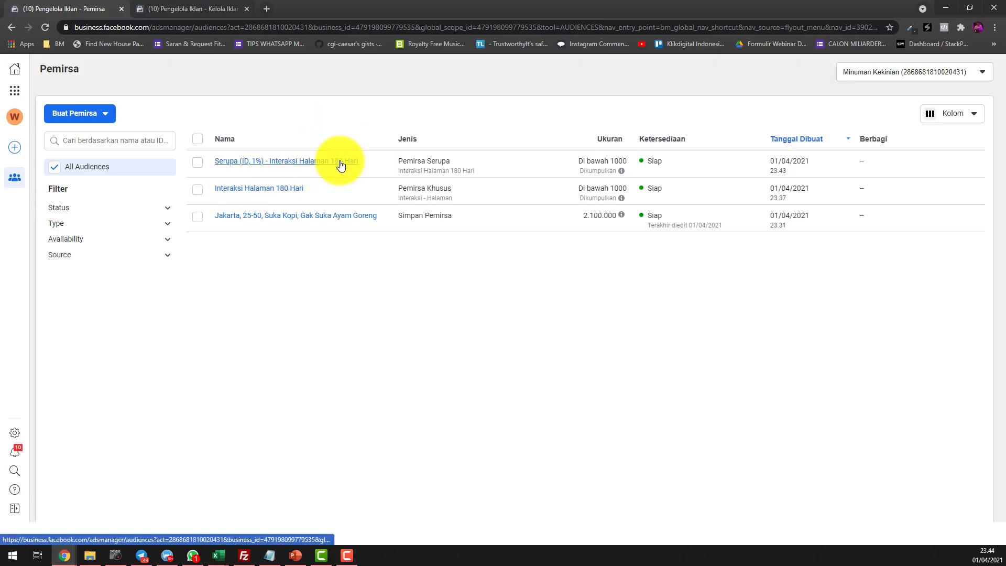
mouse_move(314, 162)
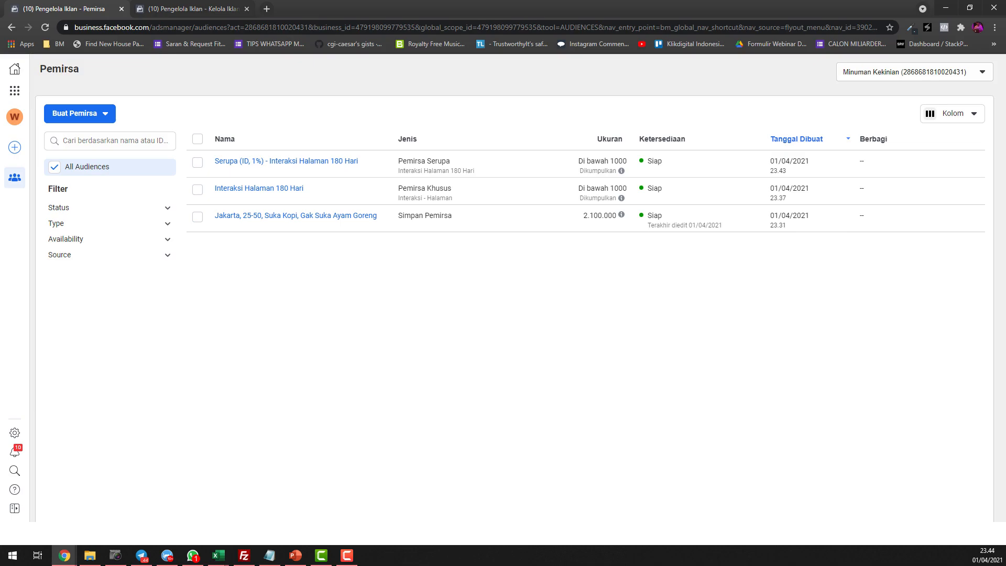
key("alt+Tab")
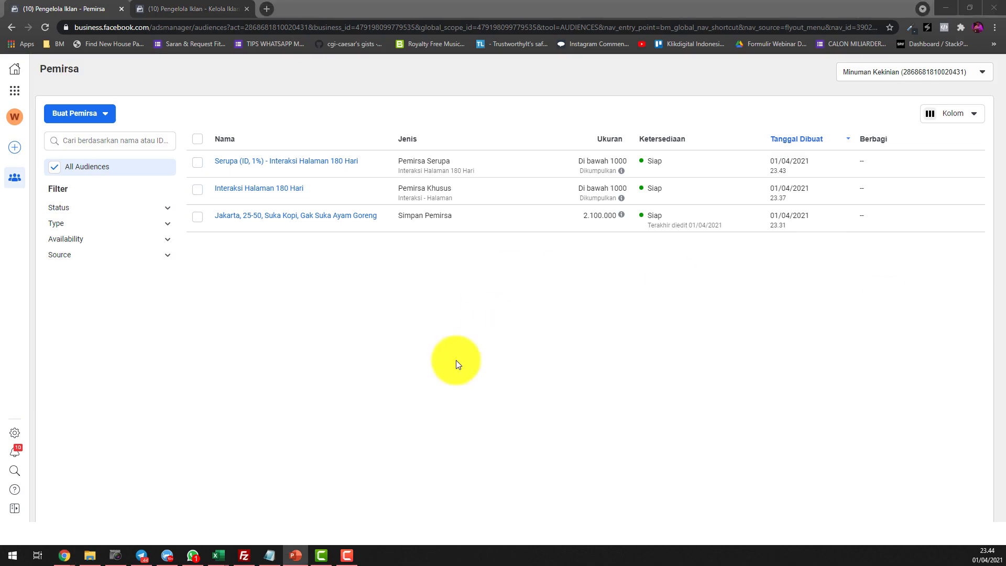